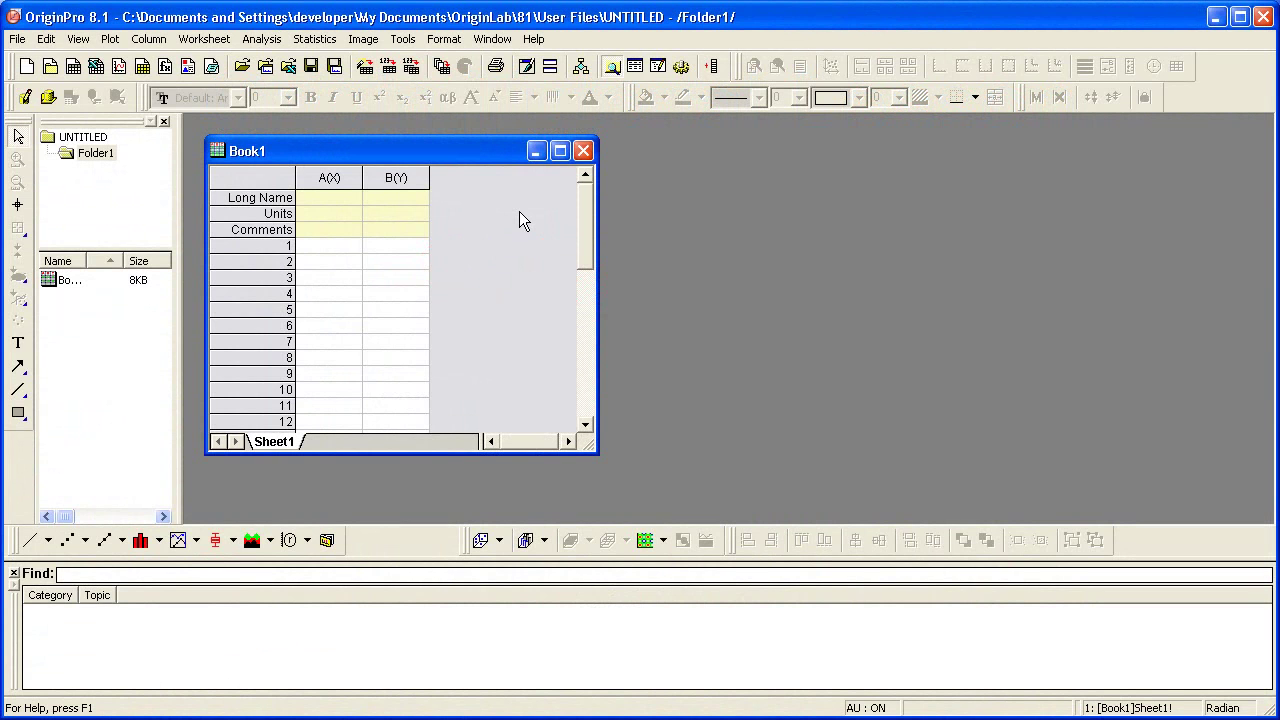
Step: Import automobile.dat from the Statistics folder into Book1 and maximize the worksheet window
click(387, 66)
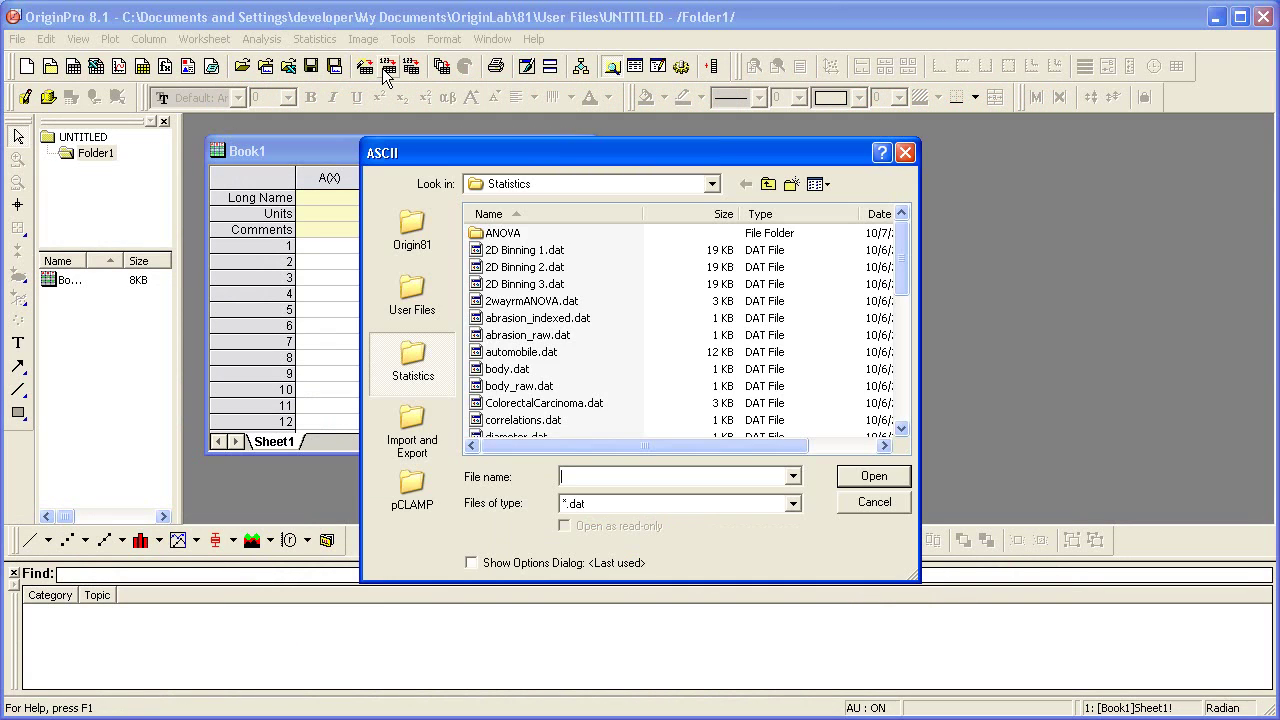
click(556, 357)
double_click(556, 357)
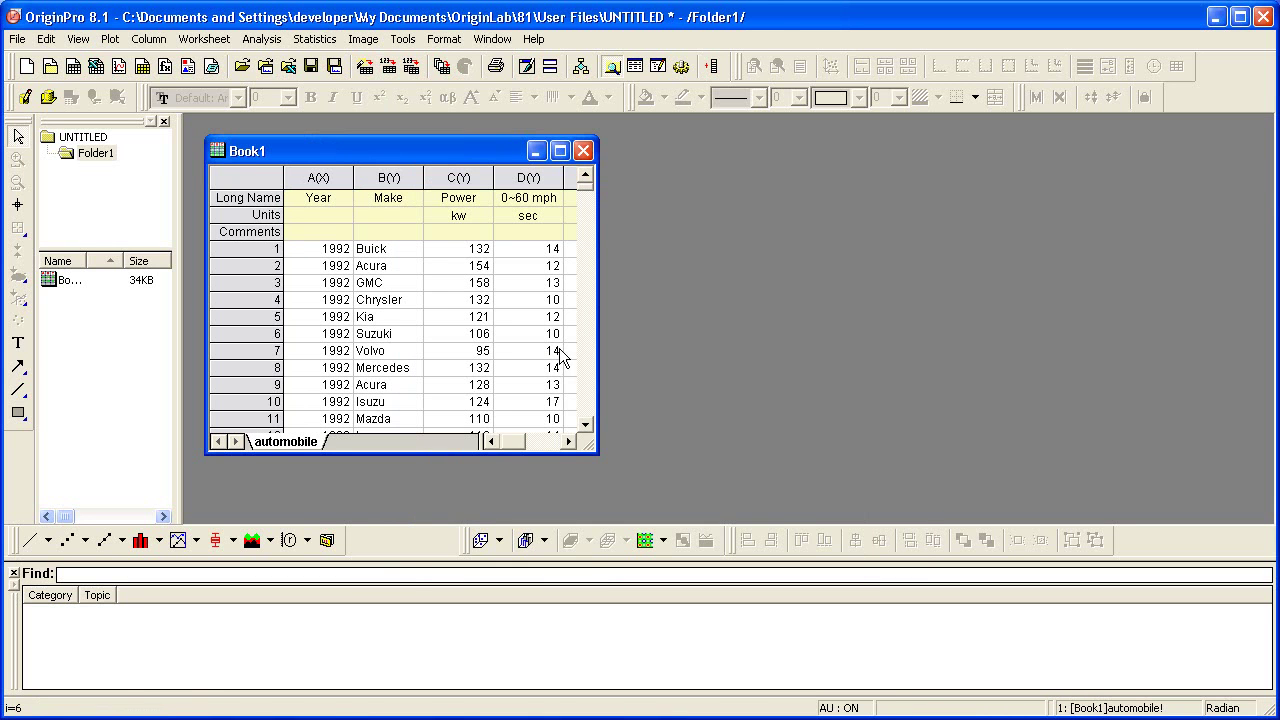
click(561, 154)
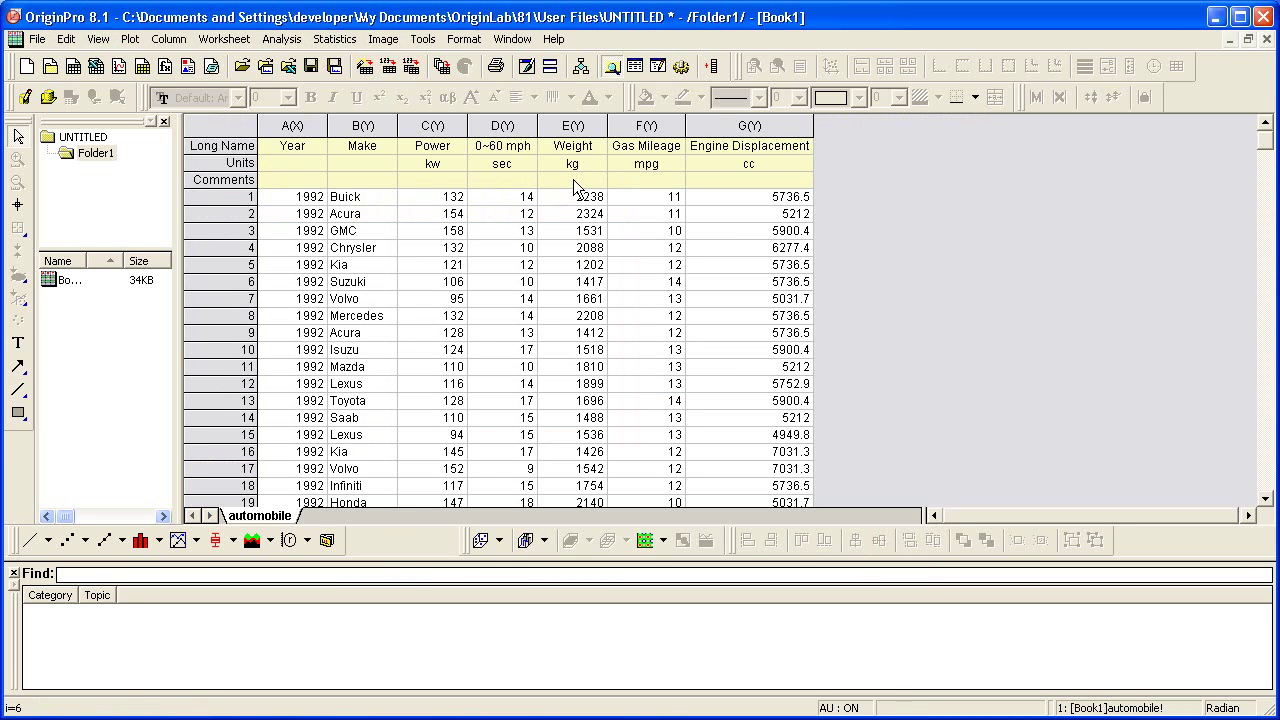
Step: Select the Year and Make columns and open the Discrete Frequency dialog with Count checked
drag(315, 125, 355, 126)
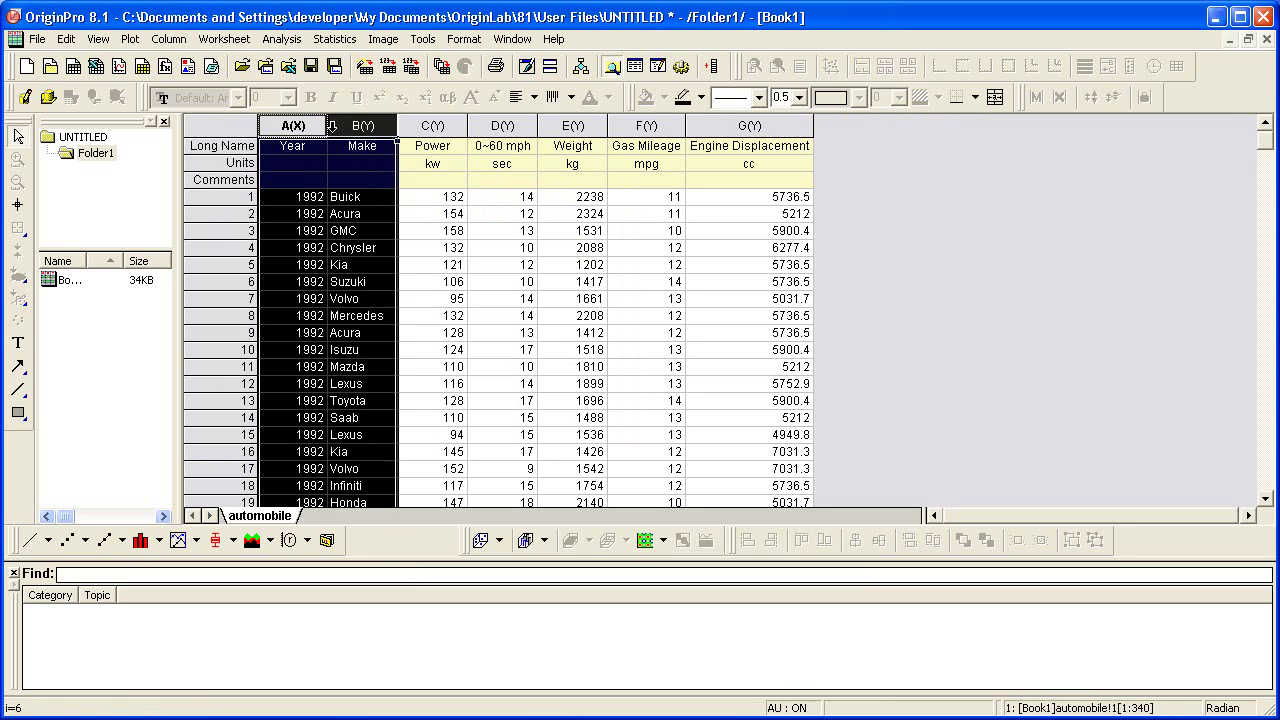
click(356, 42)
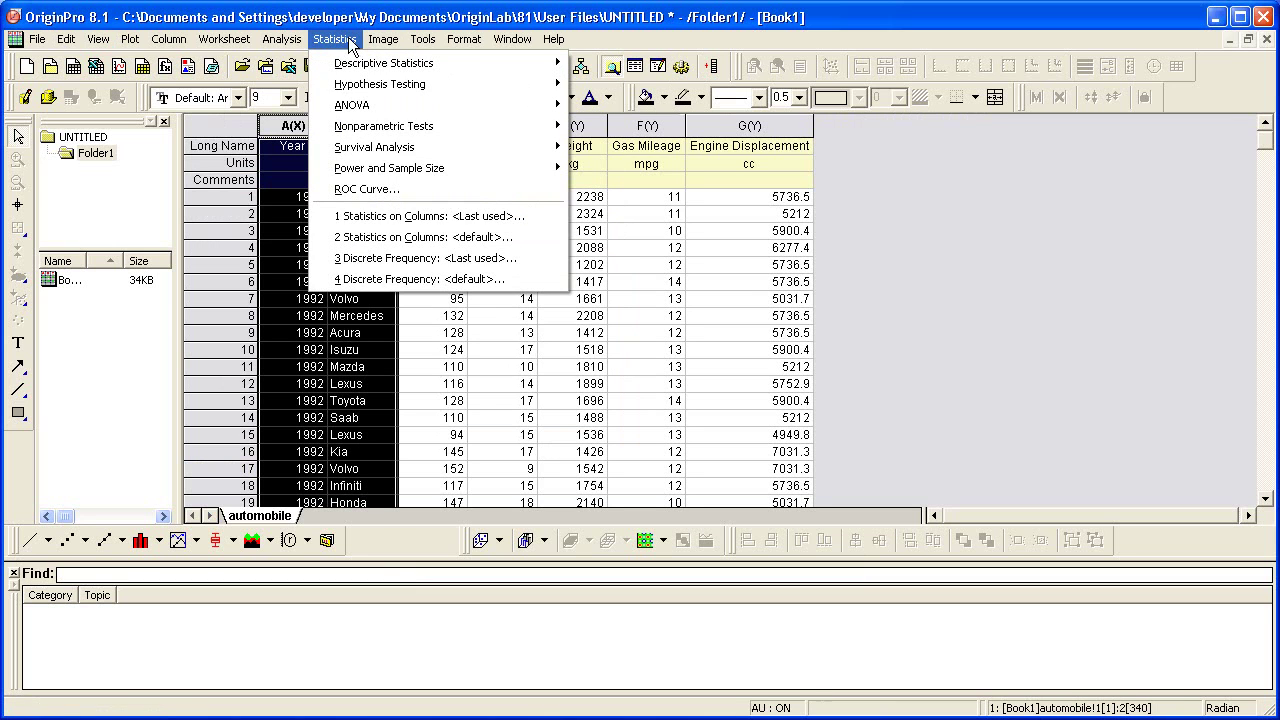
mouse_move(360, 66)
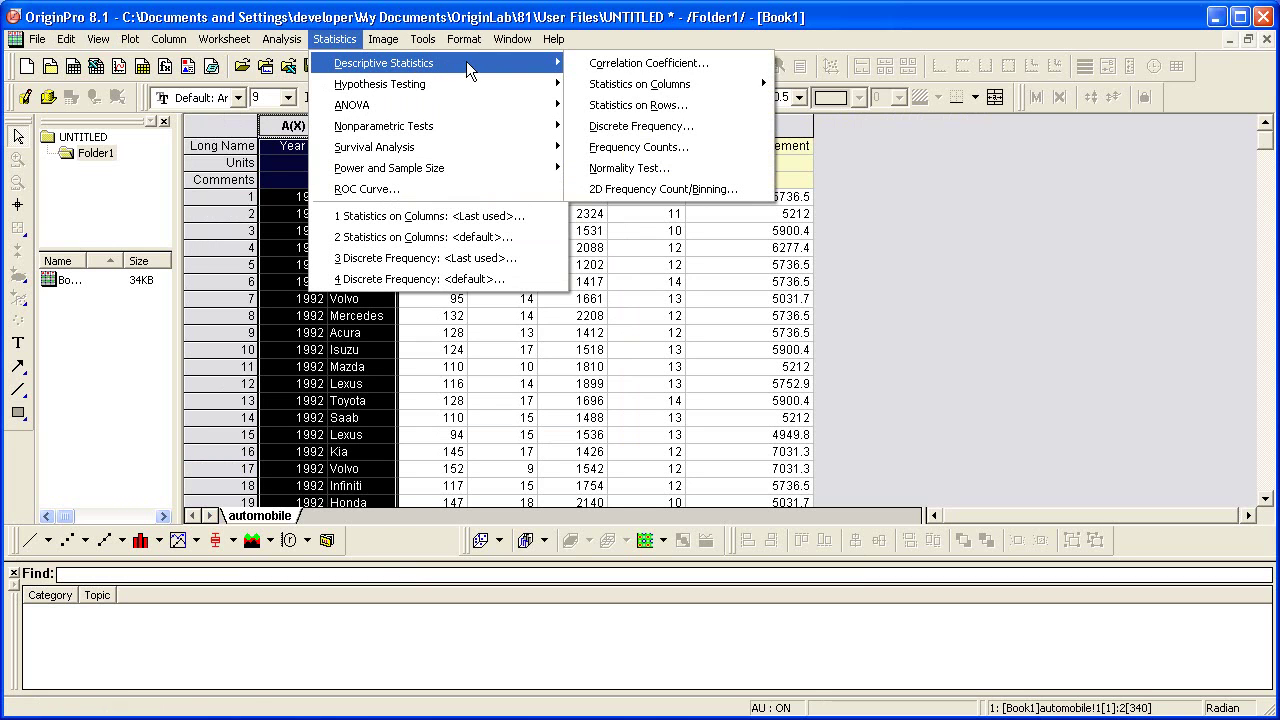
click(712, 124)
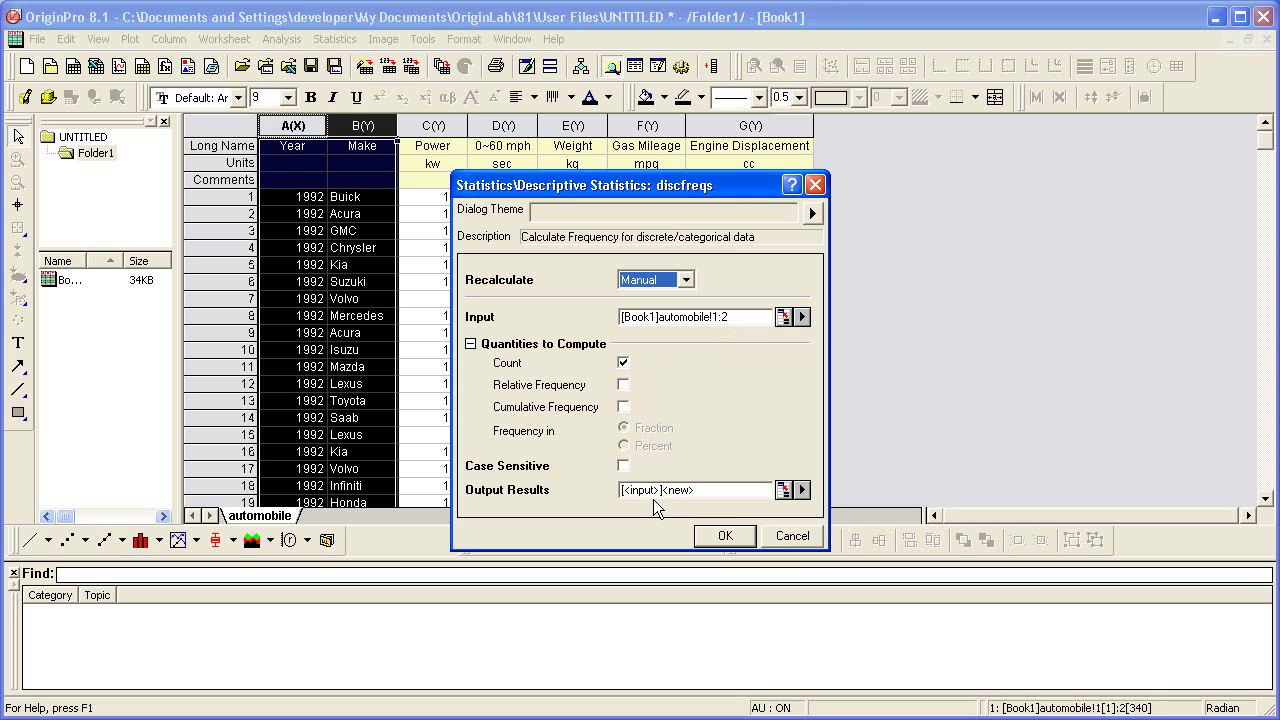
Step: Run the frequency count, then compare the automobile sheet with the DiscretFreq1 count results
click(716, 538)
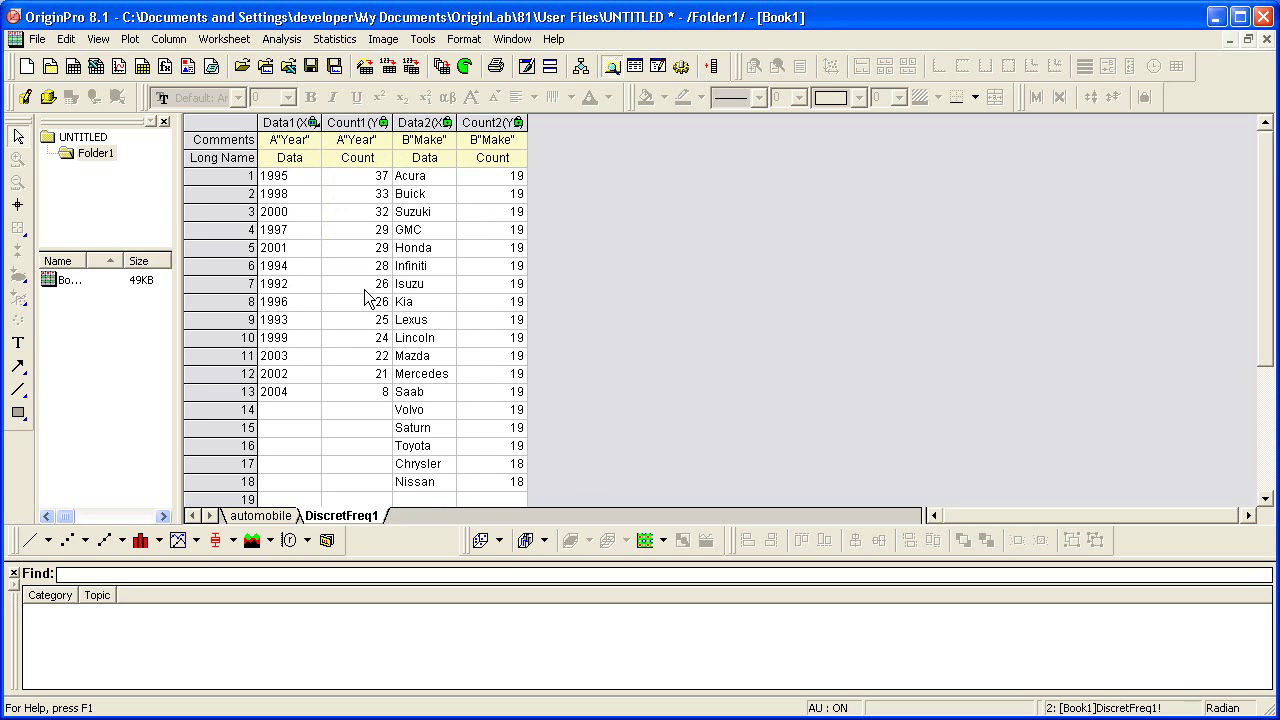
click(272, 515)
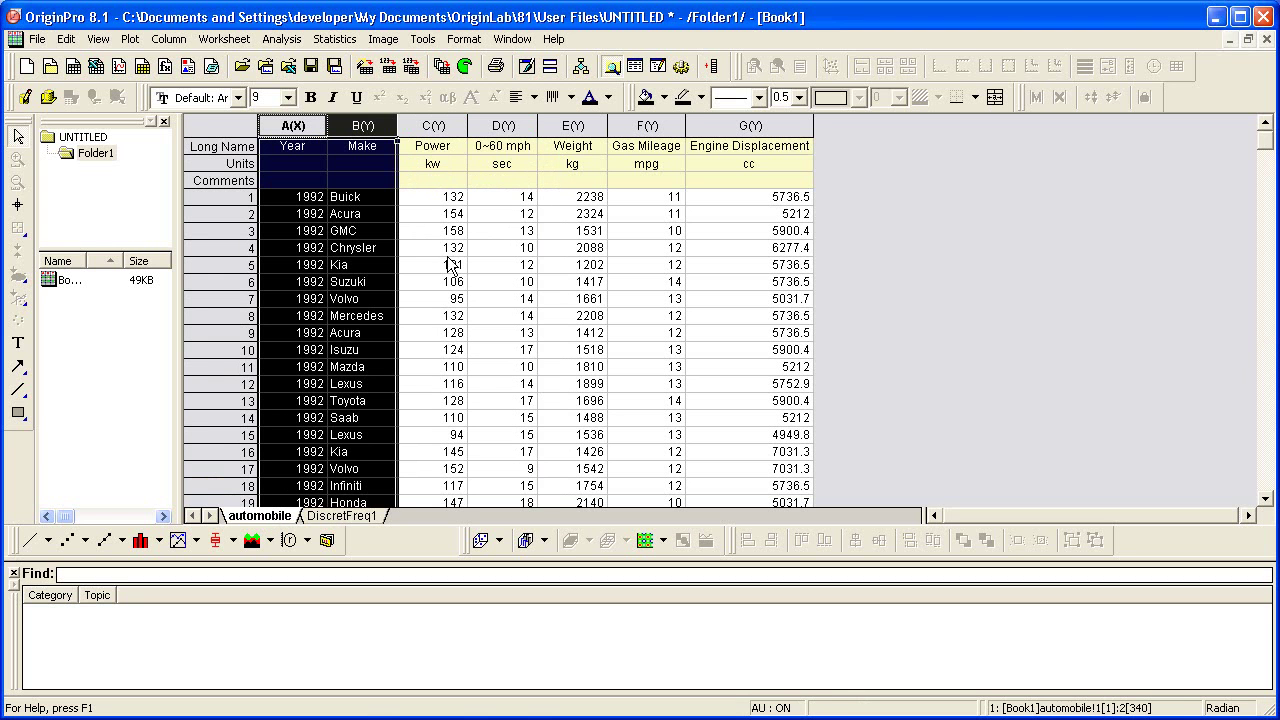
click(883, 305)
scroll(885, 304, down, 4)
scroll(891, 313, down, 1)
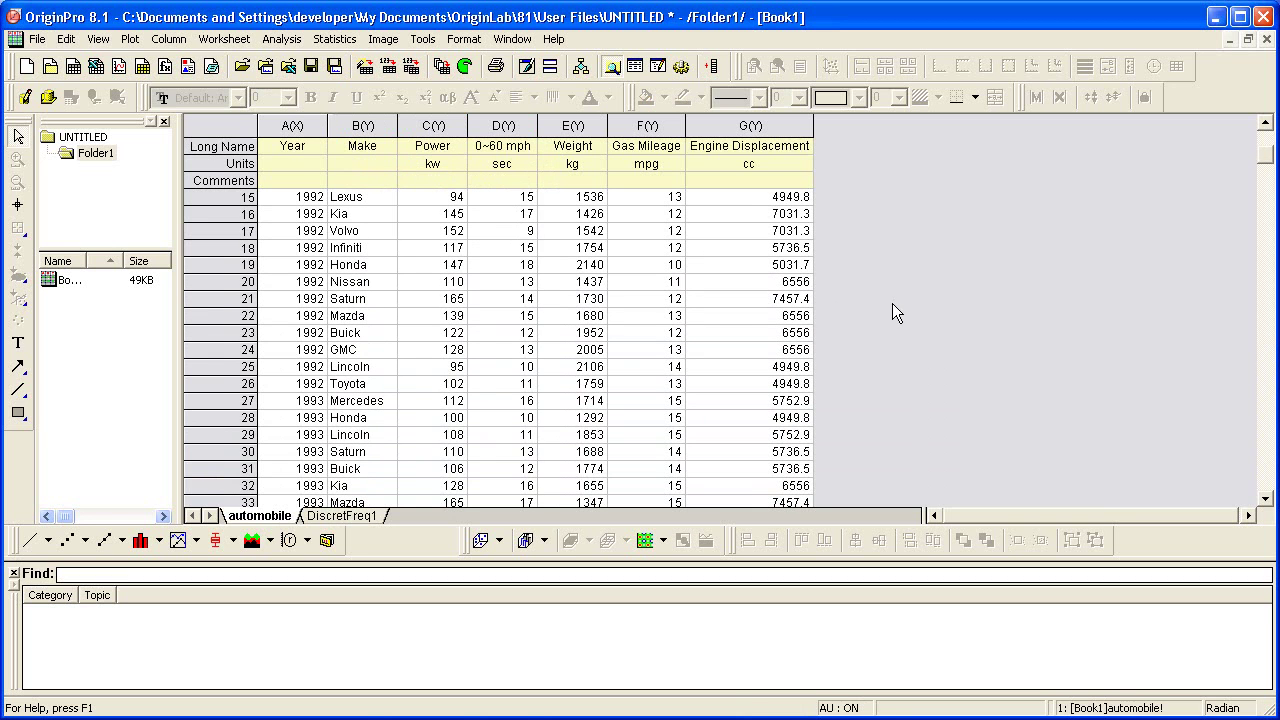
click(331, 515)
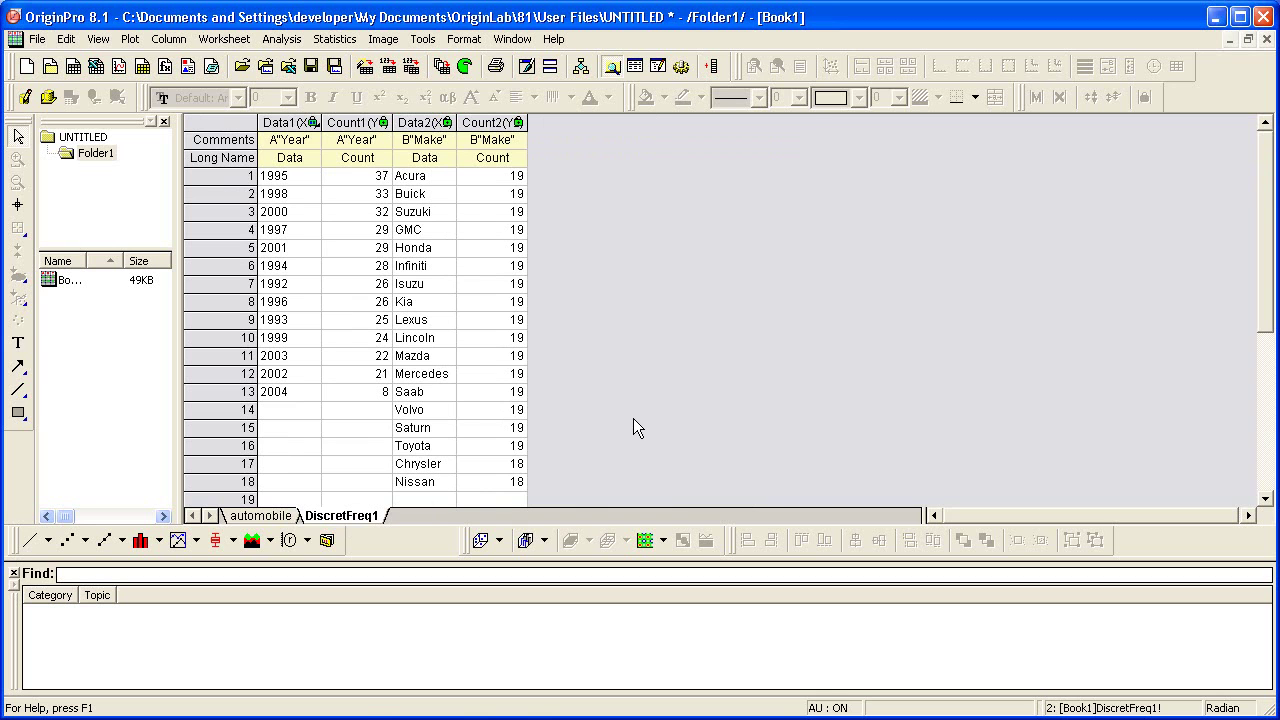
Step: From the automobile sheet, open the Statistics on Columns dialog under Descriptive Statistics
click(265, 516)
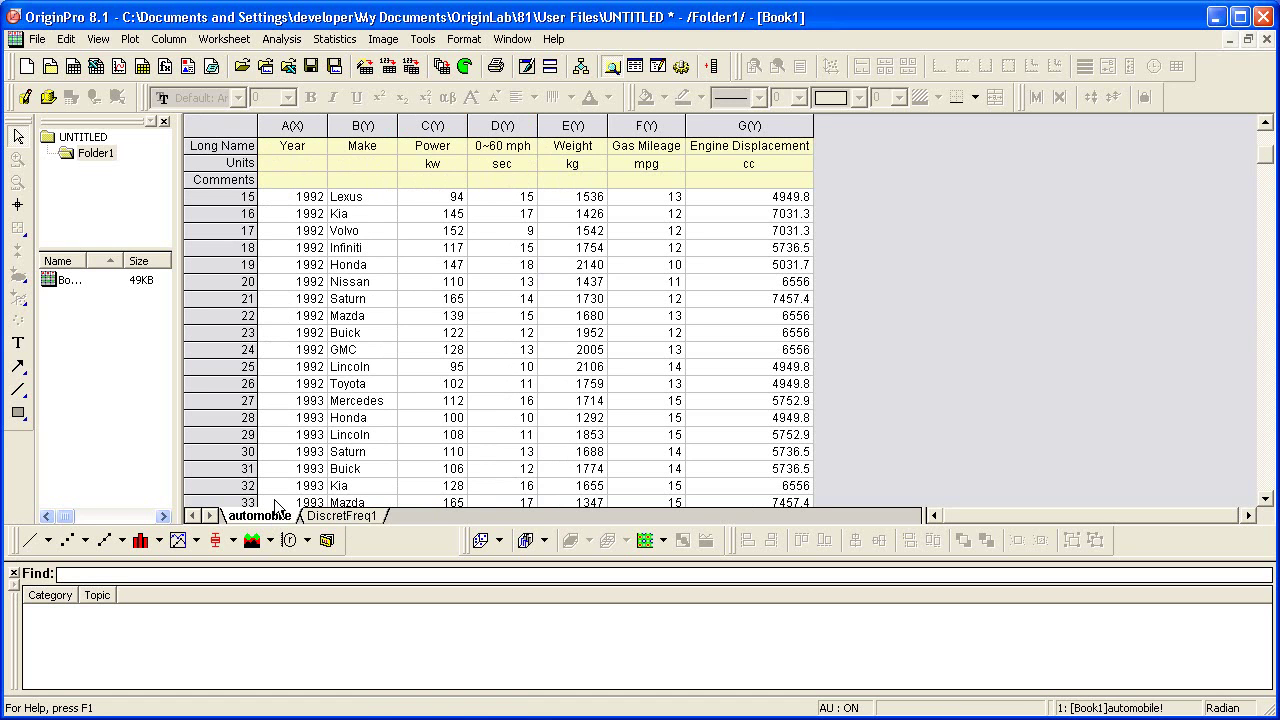
click(347, 44)
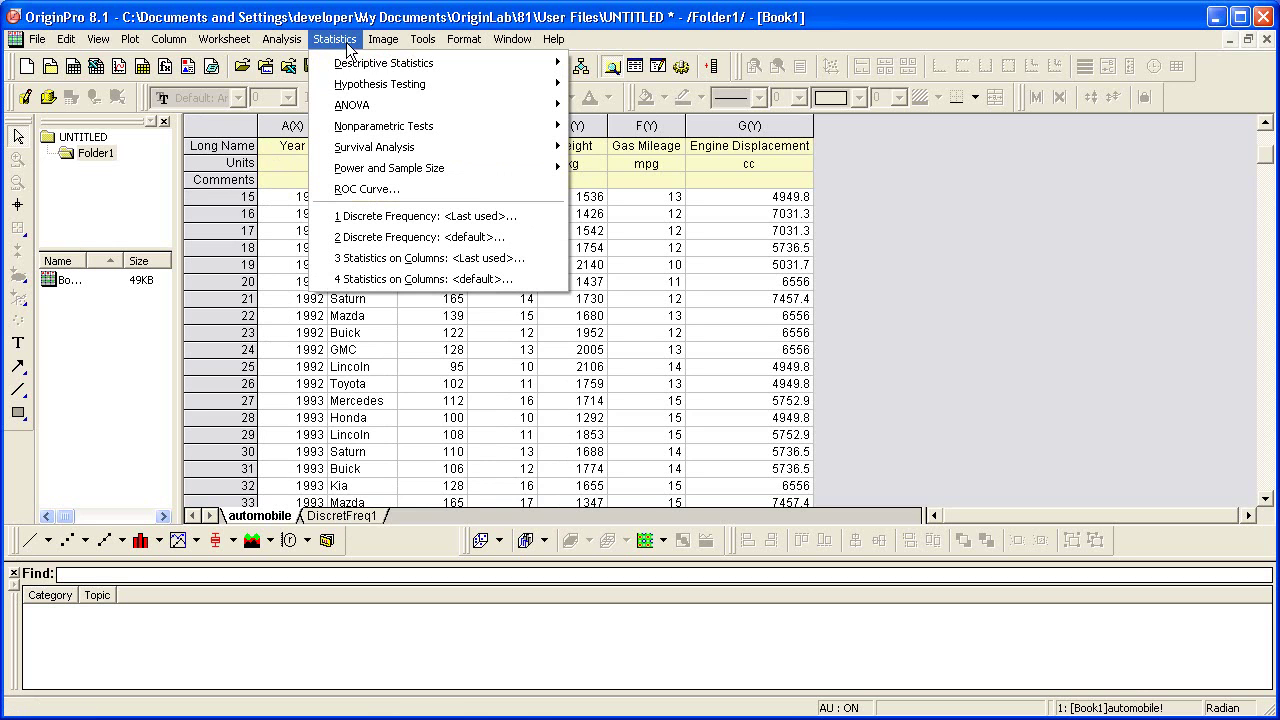
mouse_move(368, 62)
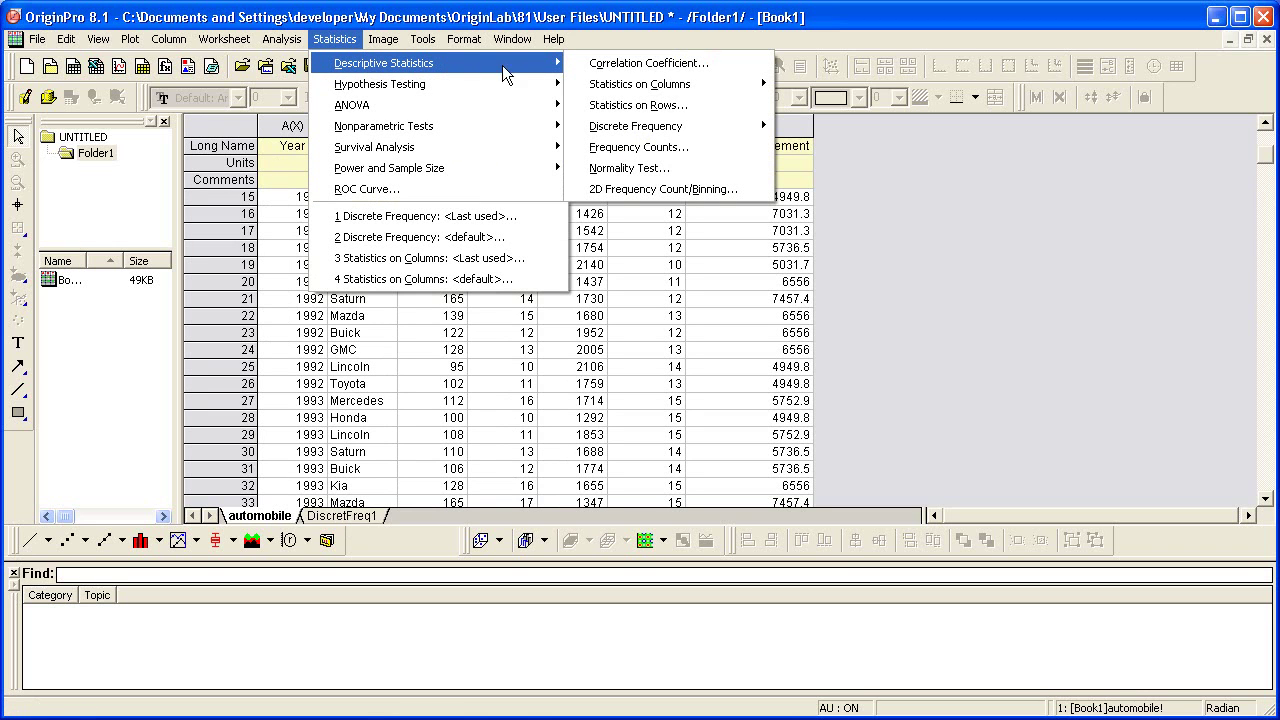
mouse_move(662, 86)
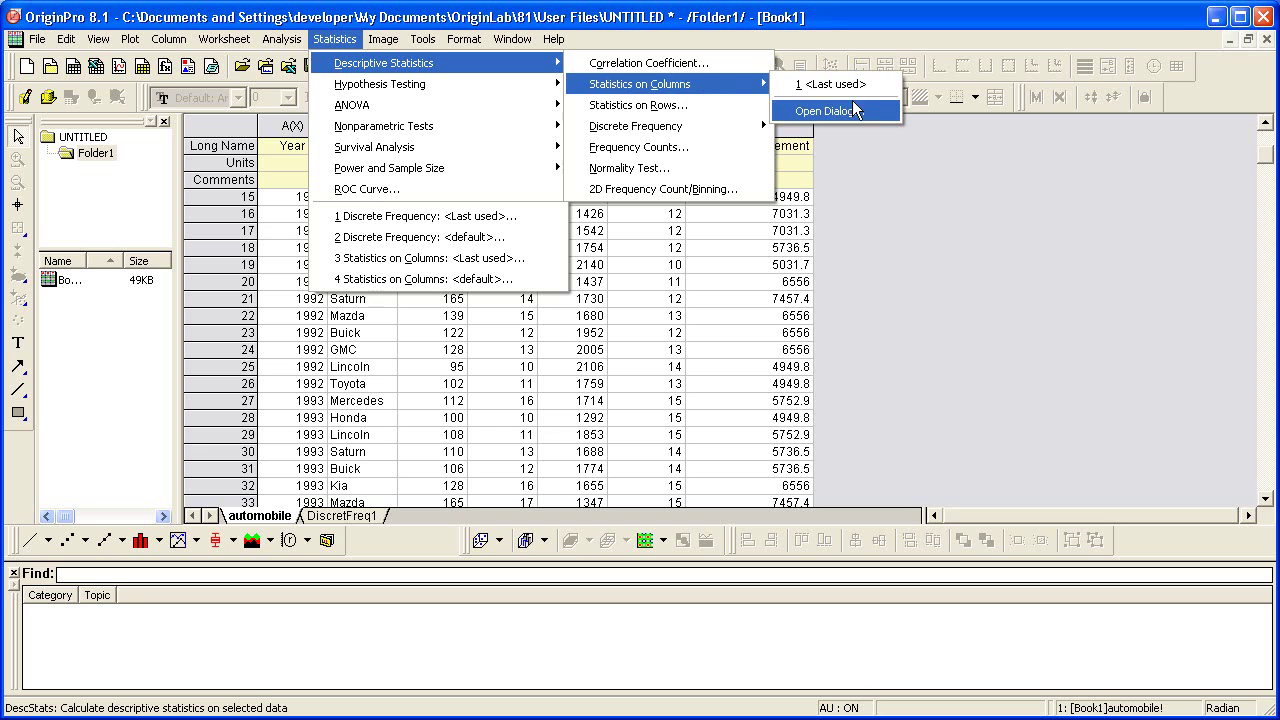
click(876, 112)
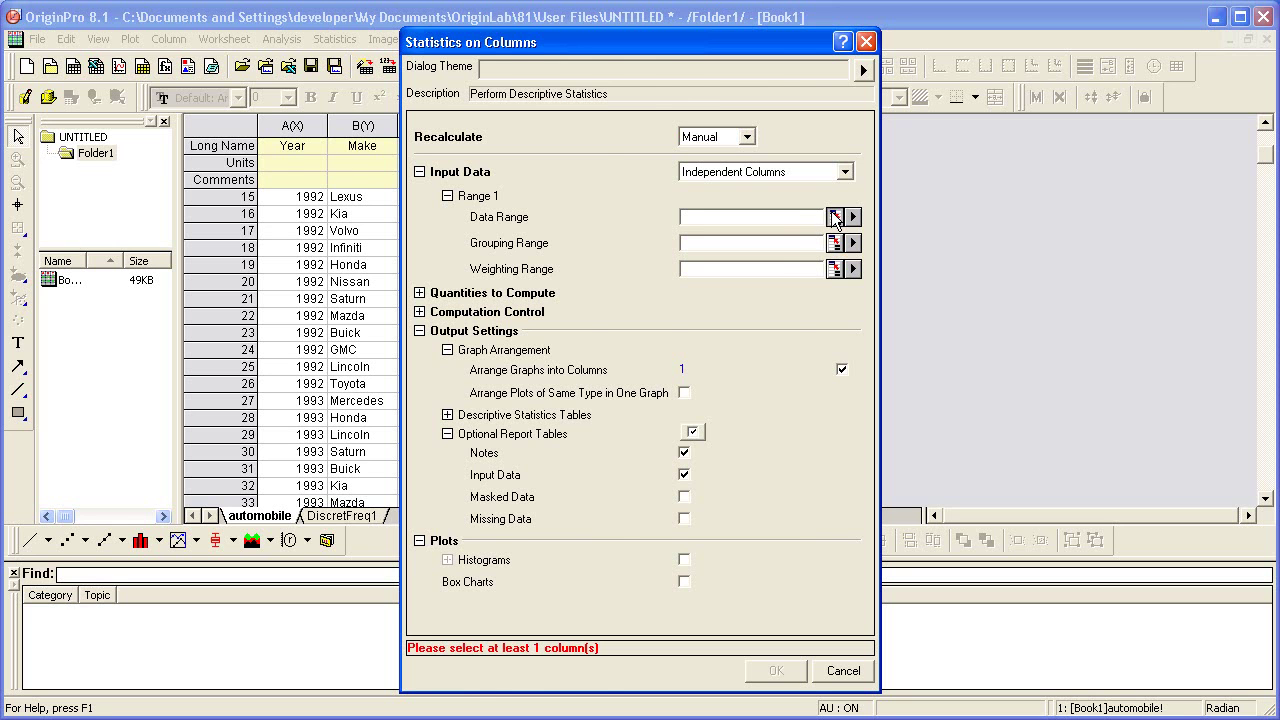
Step: Pick columns Power through Engine Displacement as the data range and set grouping to B(Y): Make
click(834, 216)
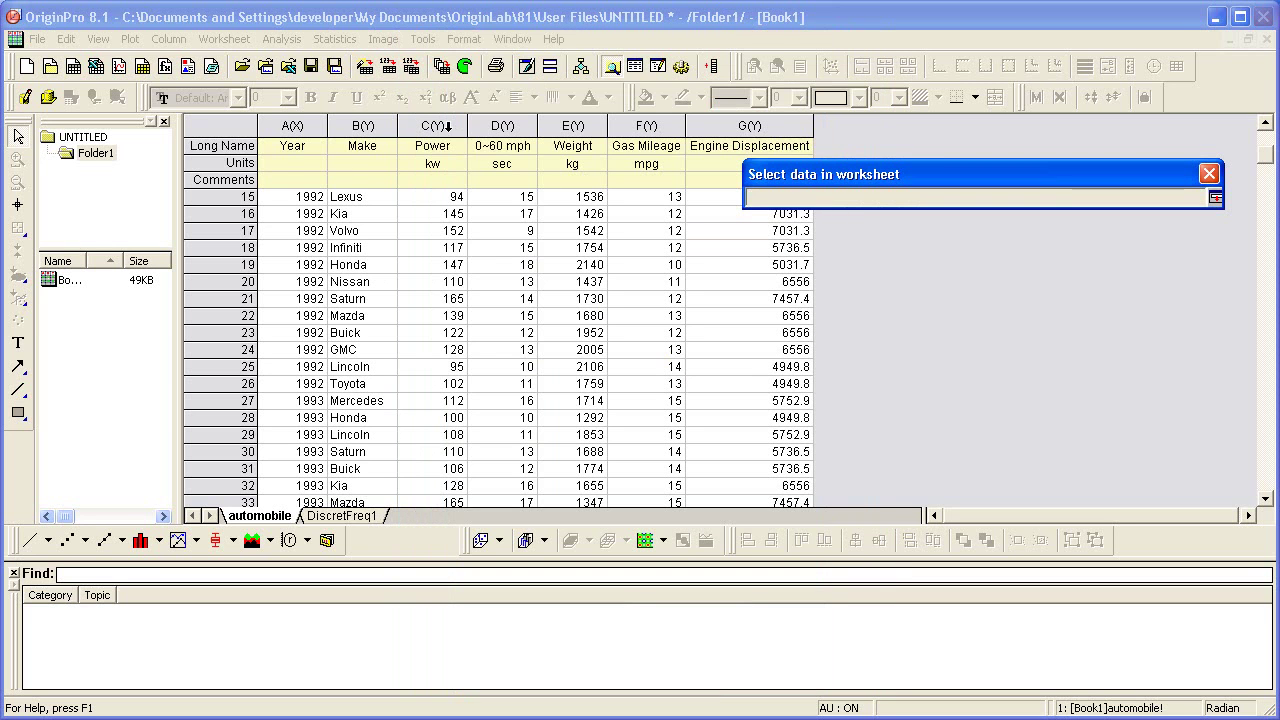
drag(432, 125, 709, 142)
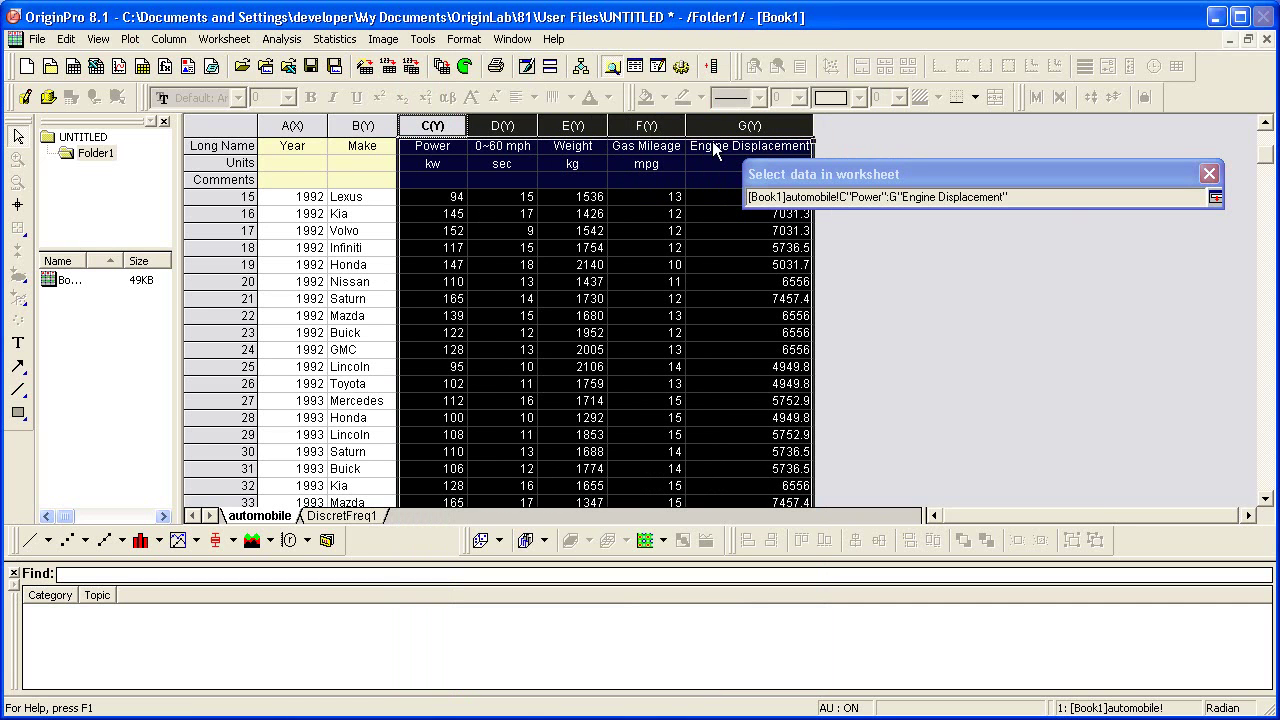
click(1215, 197)
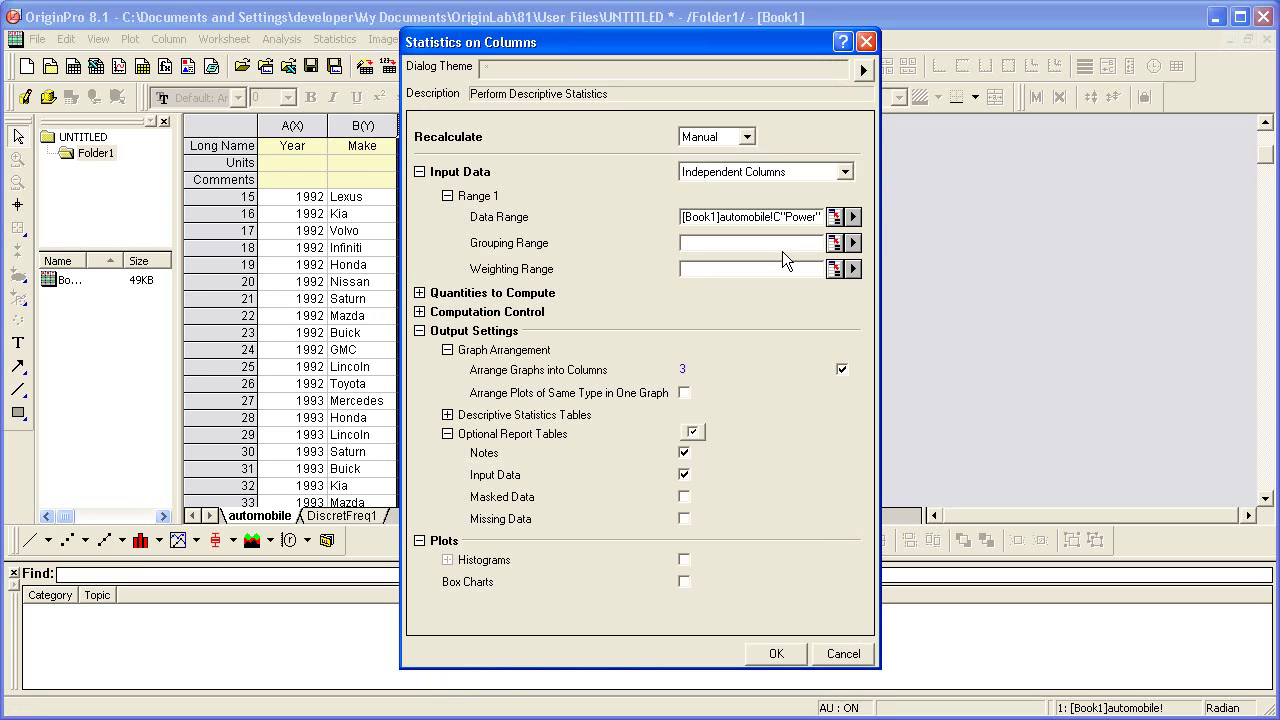
click(858, 249)
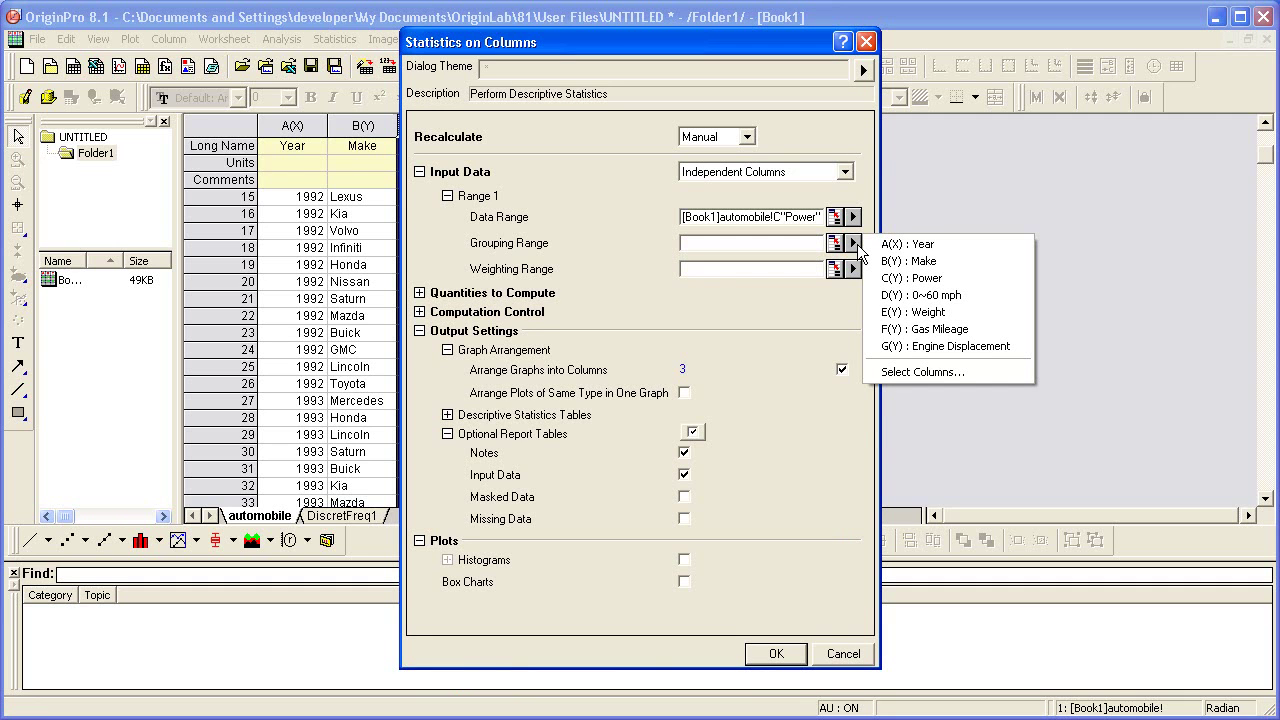
click(909, 261)
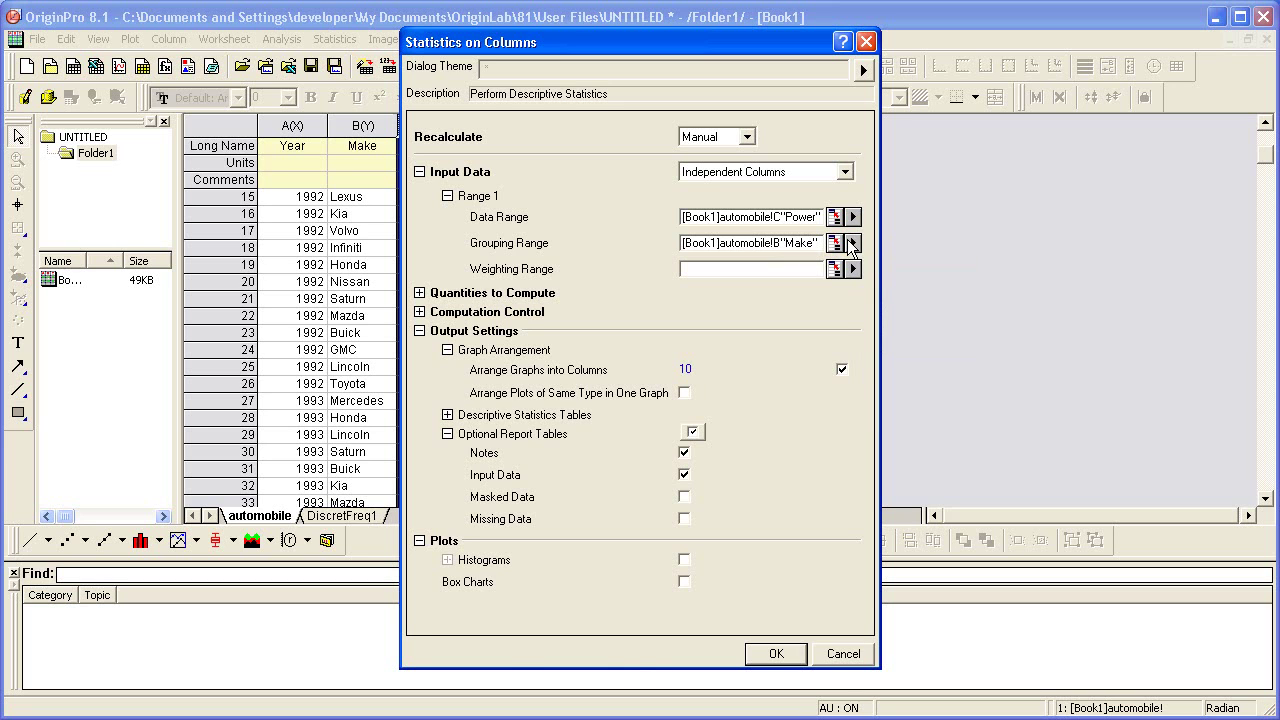
Step: Expand then collapse the Moments statistics, and drag the dialog right to reveal the data columns
click(420, 293)
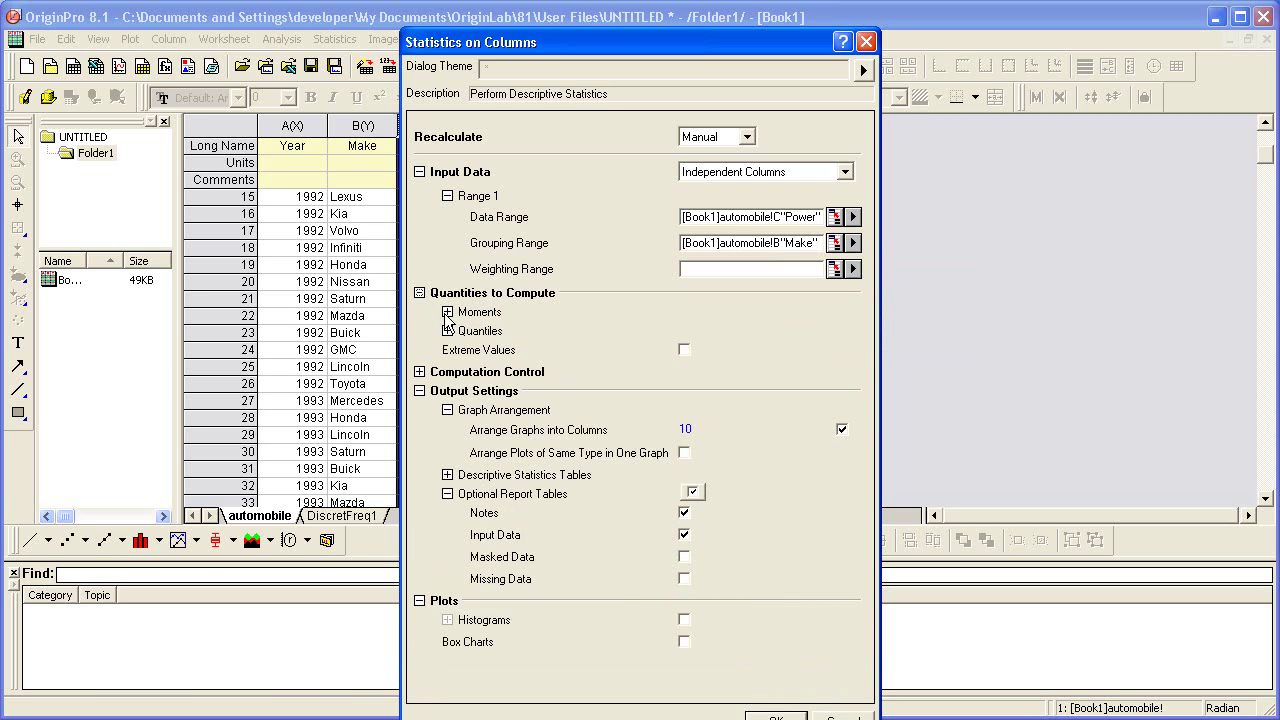
click(448, 313)
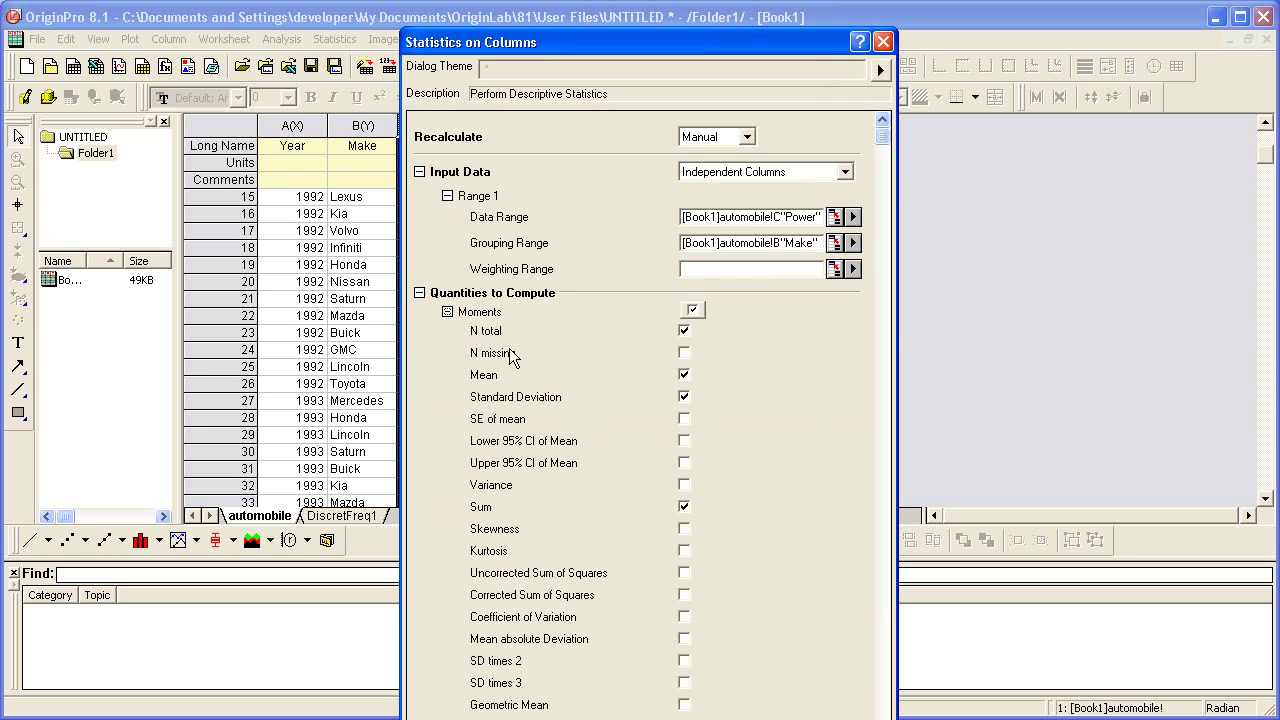
click(447, 312)
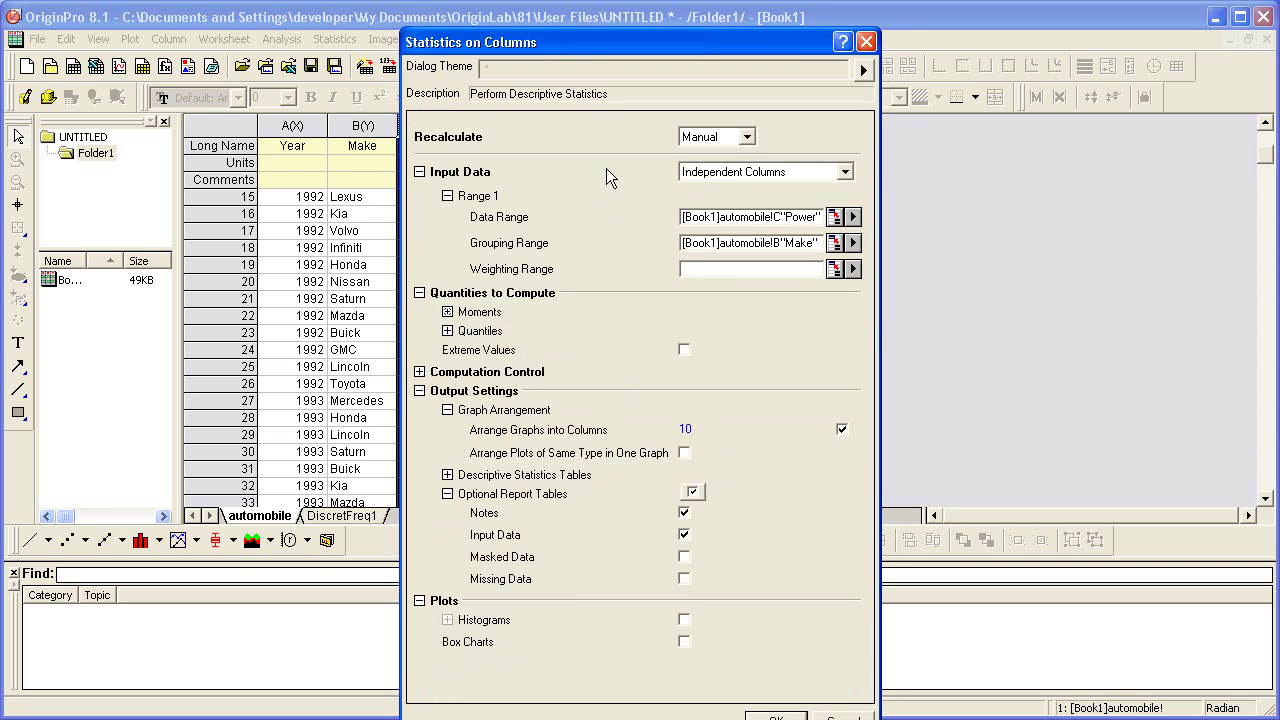
drag(584, 46, 931, 28)
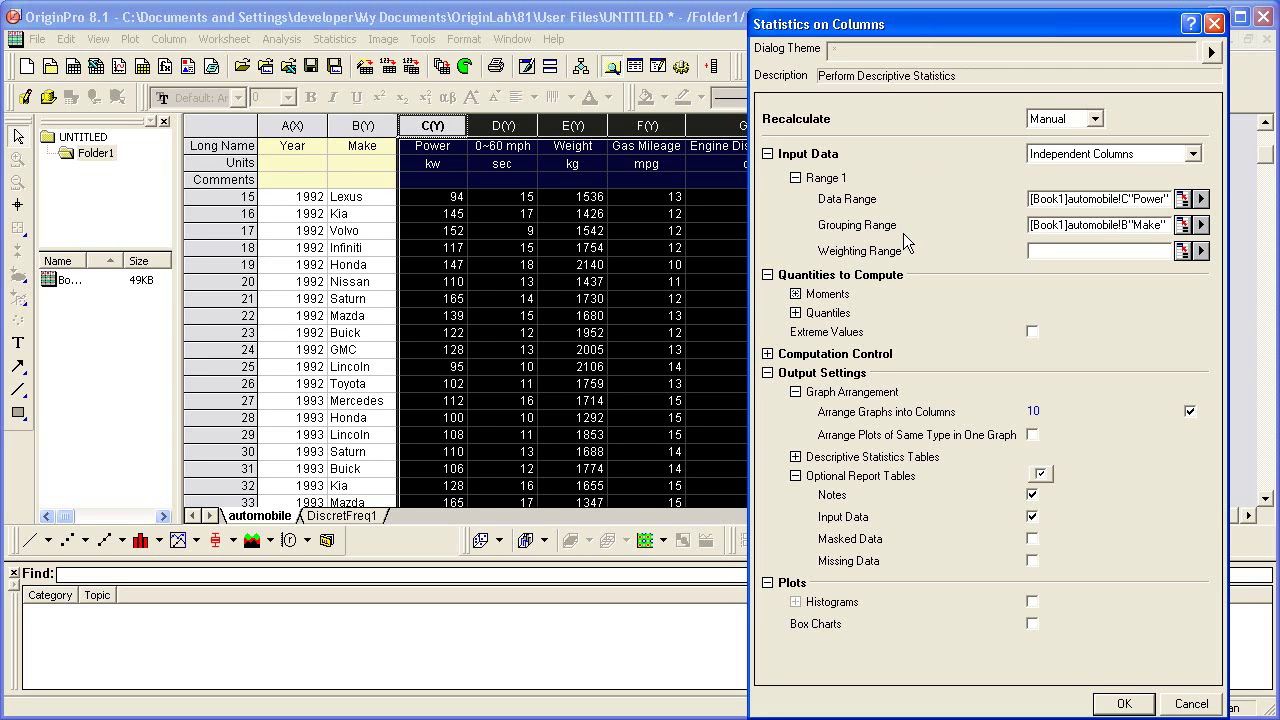
Step: Enable Box Charts with same-type plots arranged in one graph, and run the grouped statistics
click(768, 275)
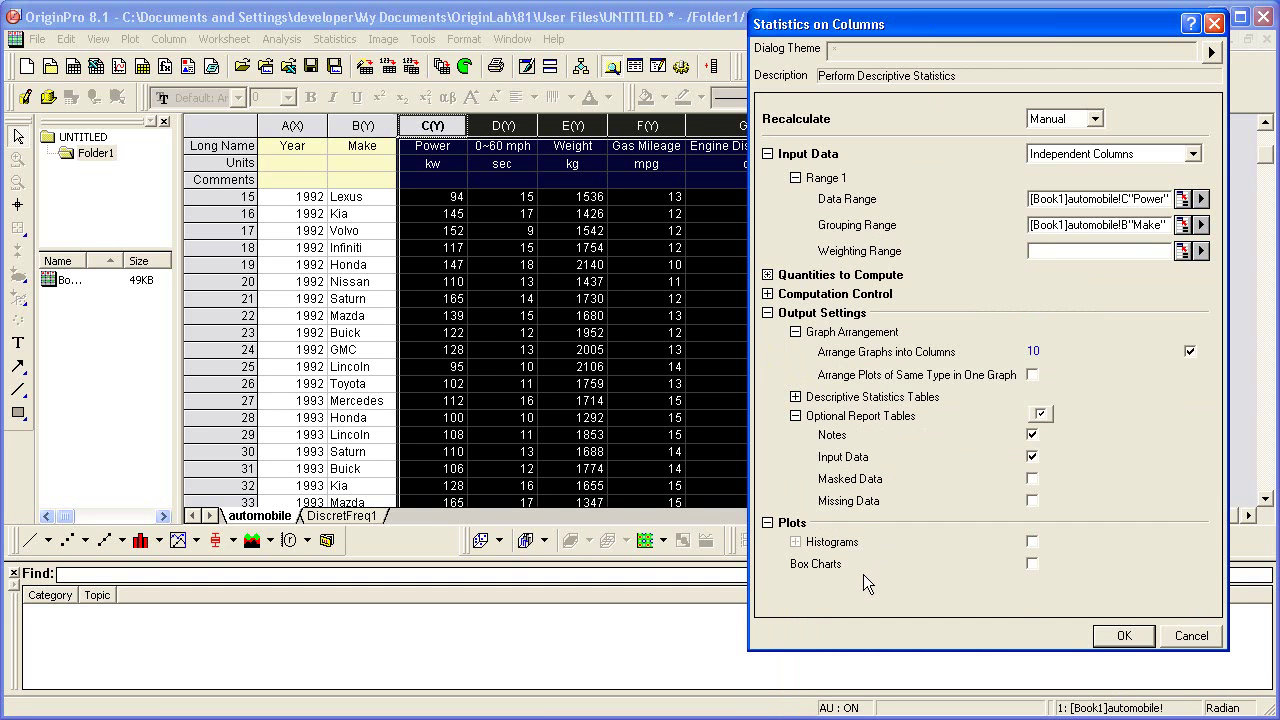
click(1034, 566)
click(1036, 377)
click(1036, 377)
click(1124, 636)
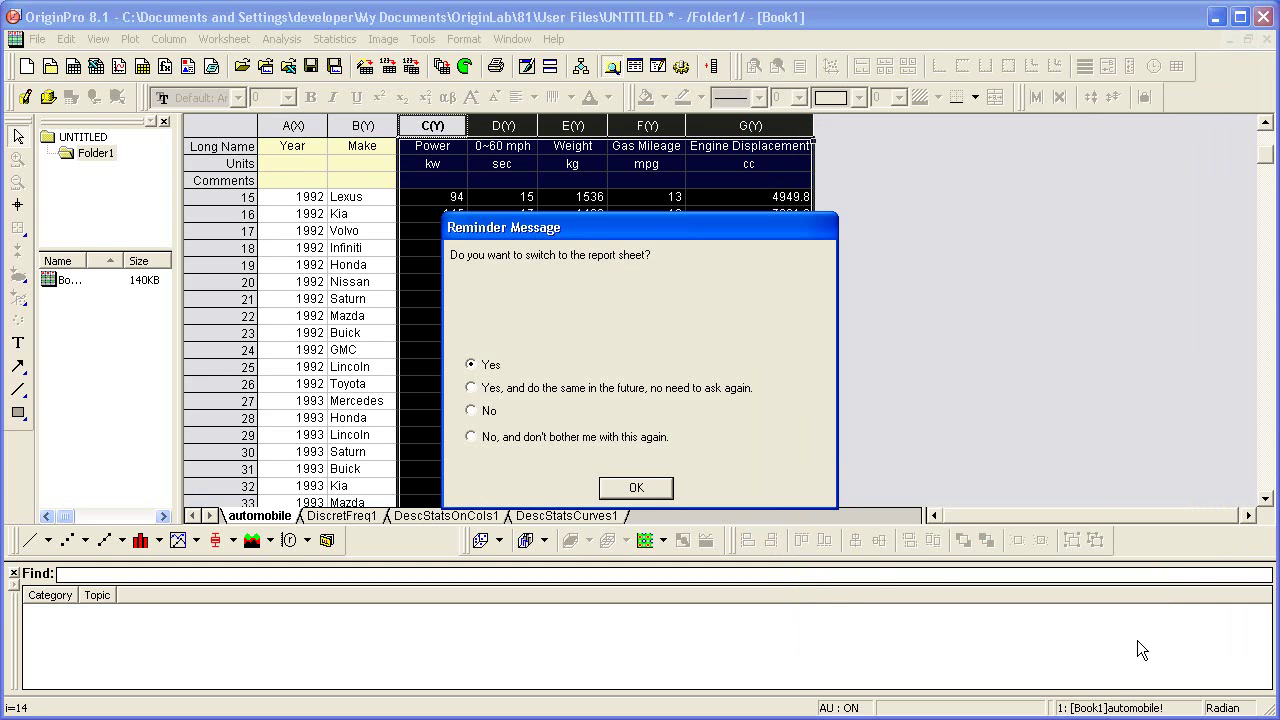
Step: Switch to the DescStatsOnCols1 report and scroll down to the box charts for all five variables
click(638, 490)
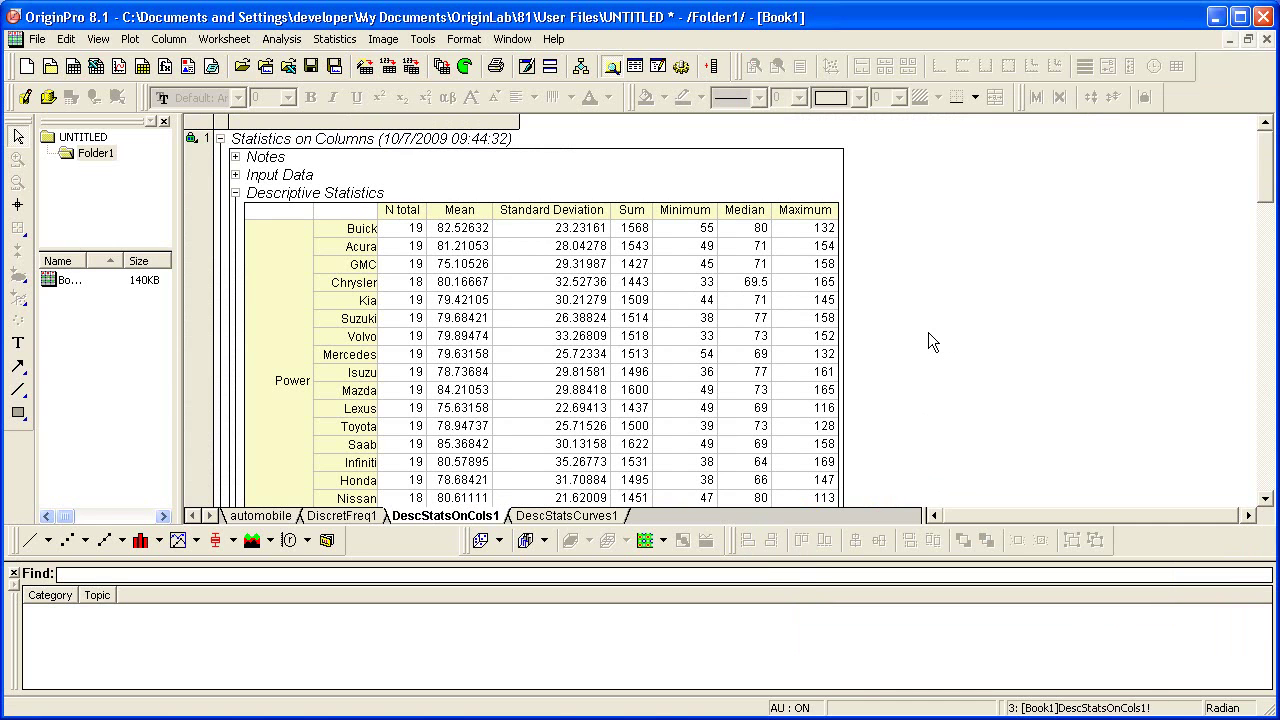
scroll(933, 332, down, 3)
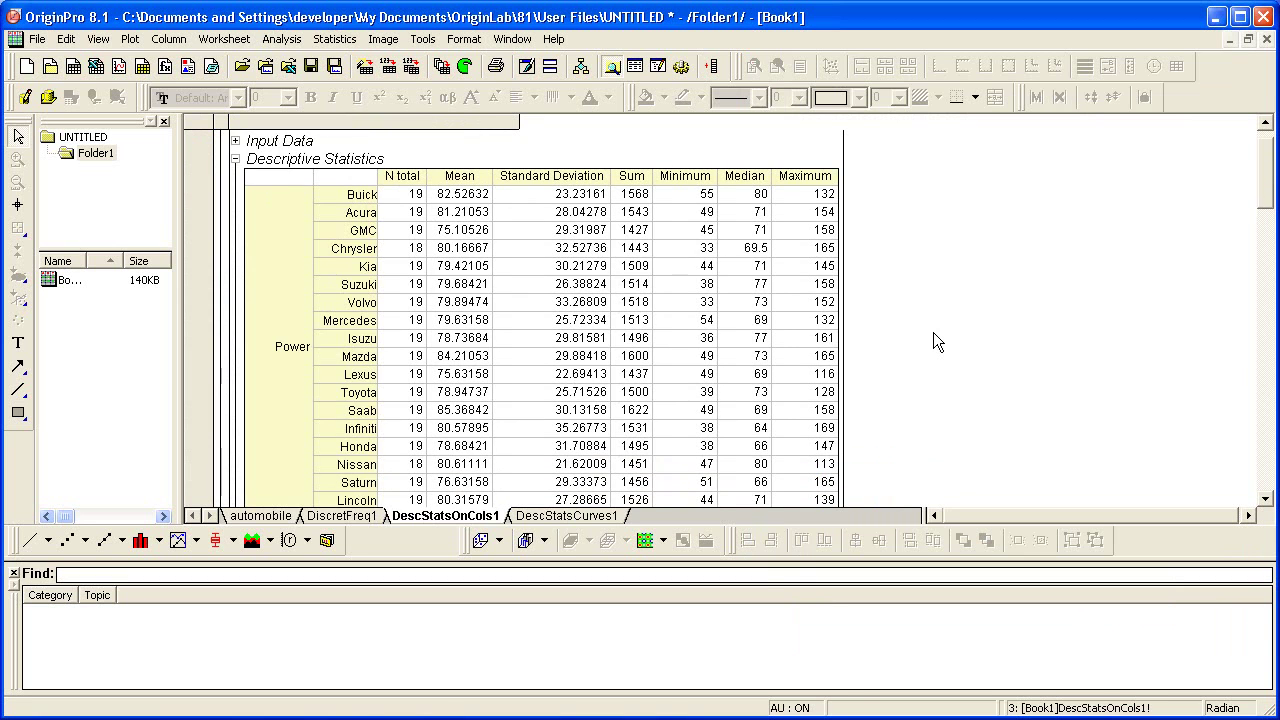
scroll(906, 324, down, 1)
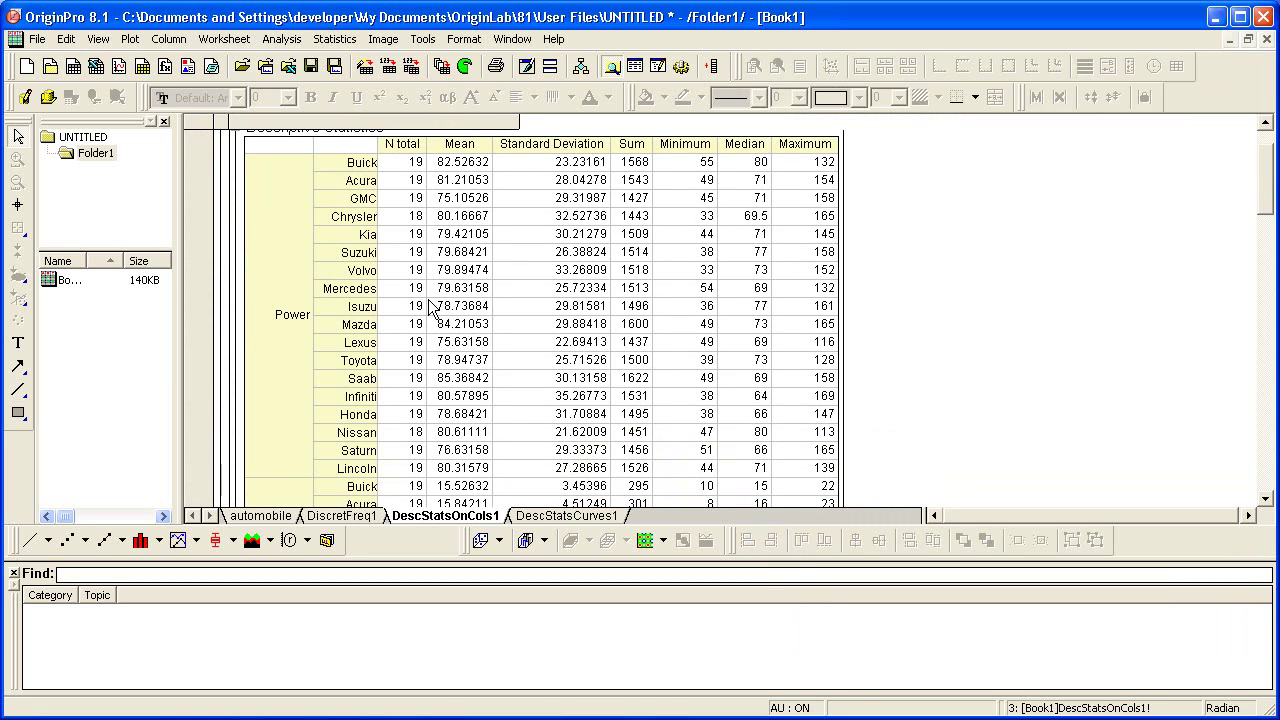
scroll(317, 322, down, 5)
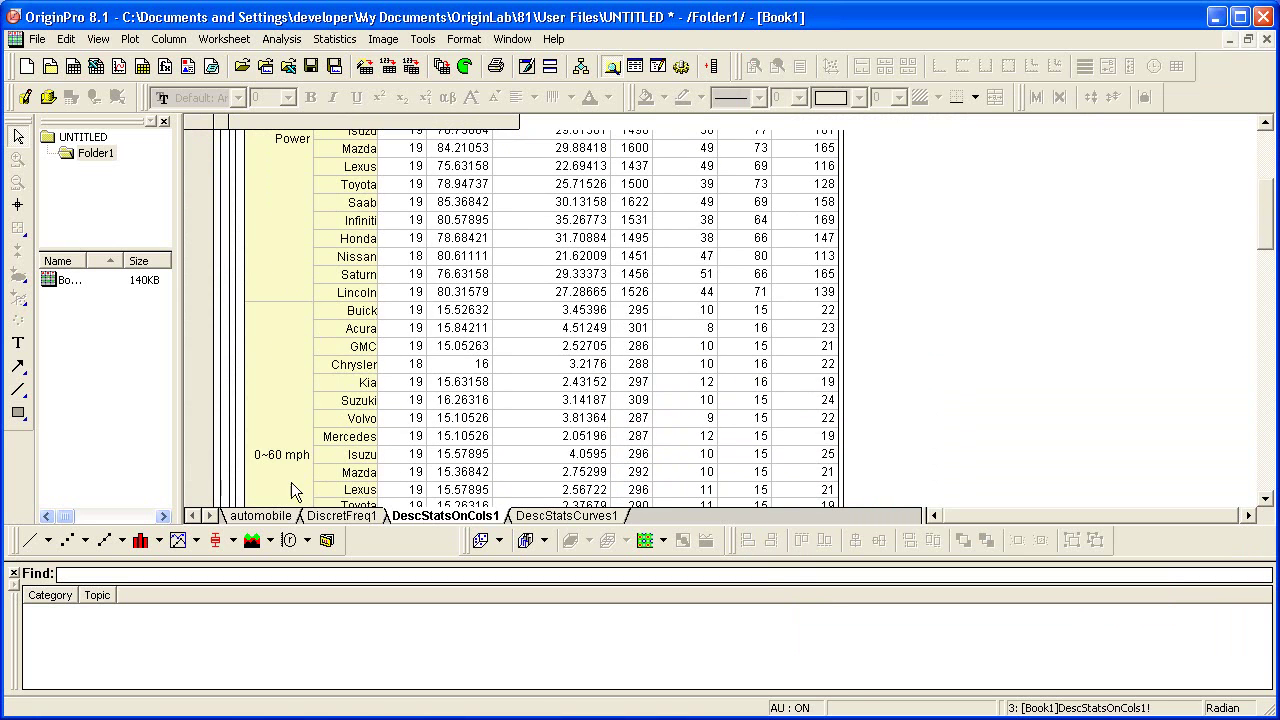
scroll(279, 471, down, 3)
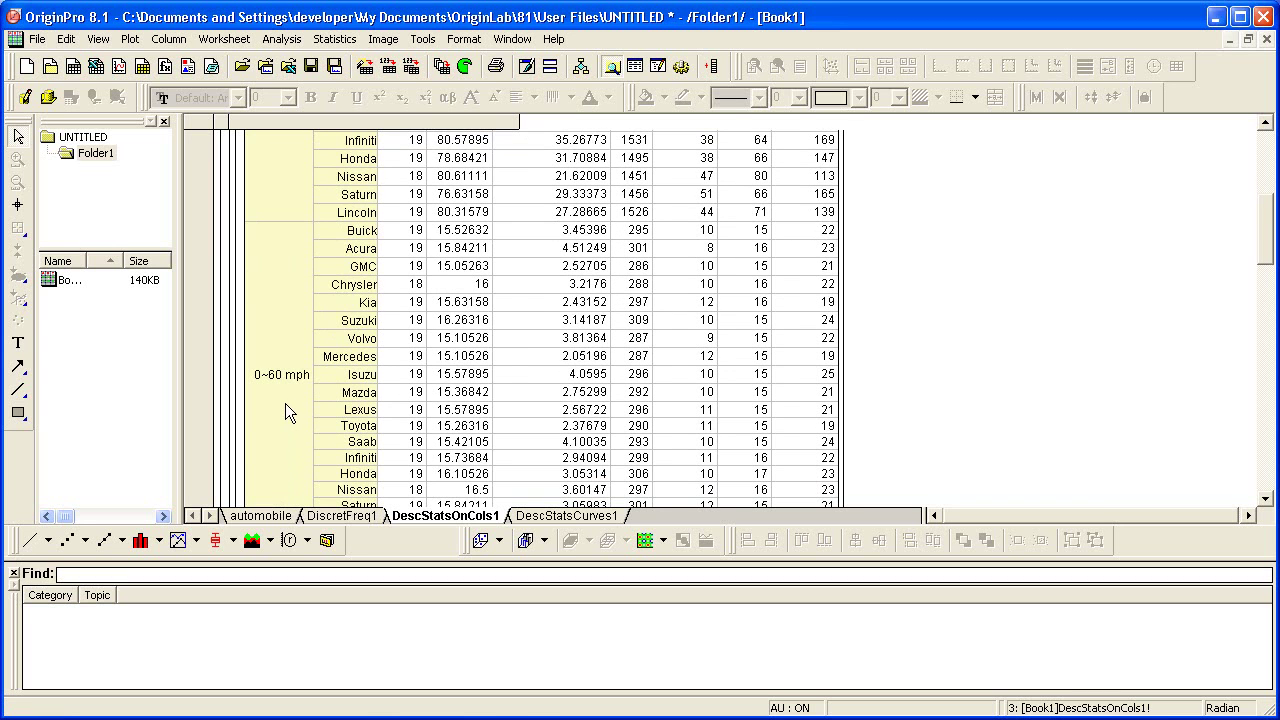
scroll(288, 399, down, 5)
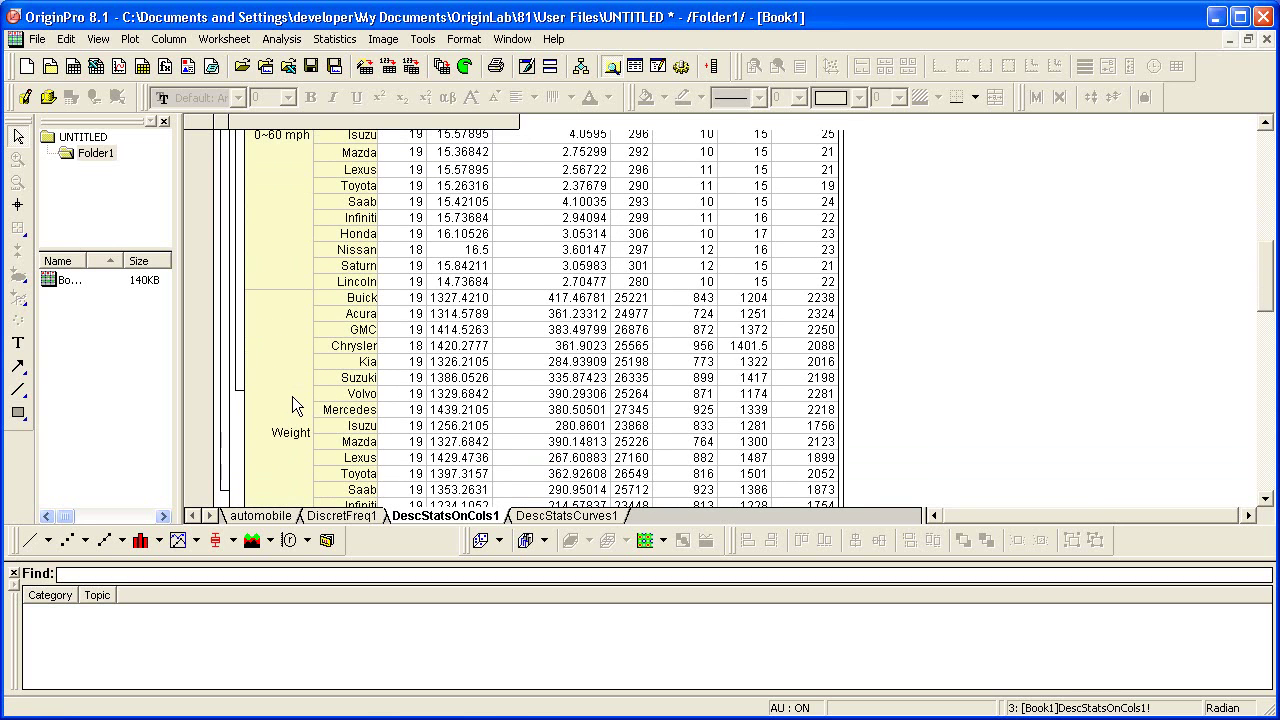
scroll(292, 396, up, 2)
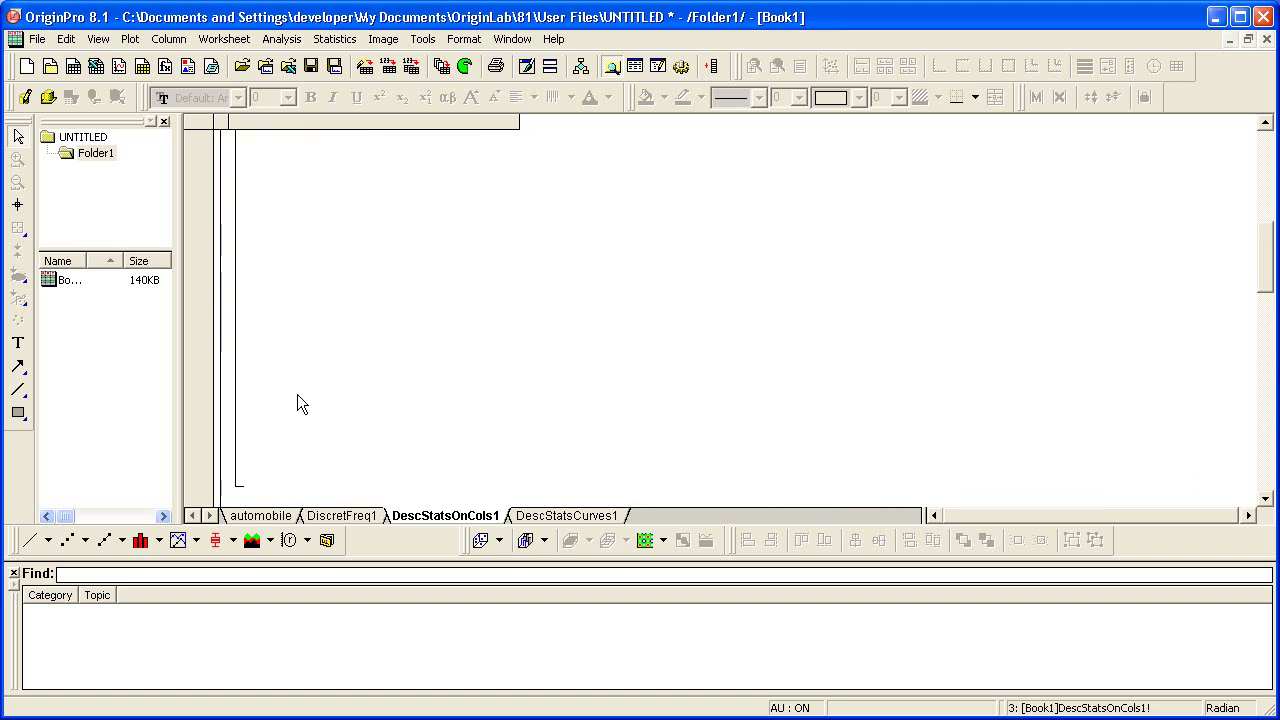
scroll(298, 394, up, 1)
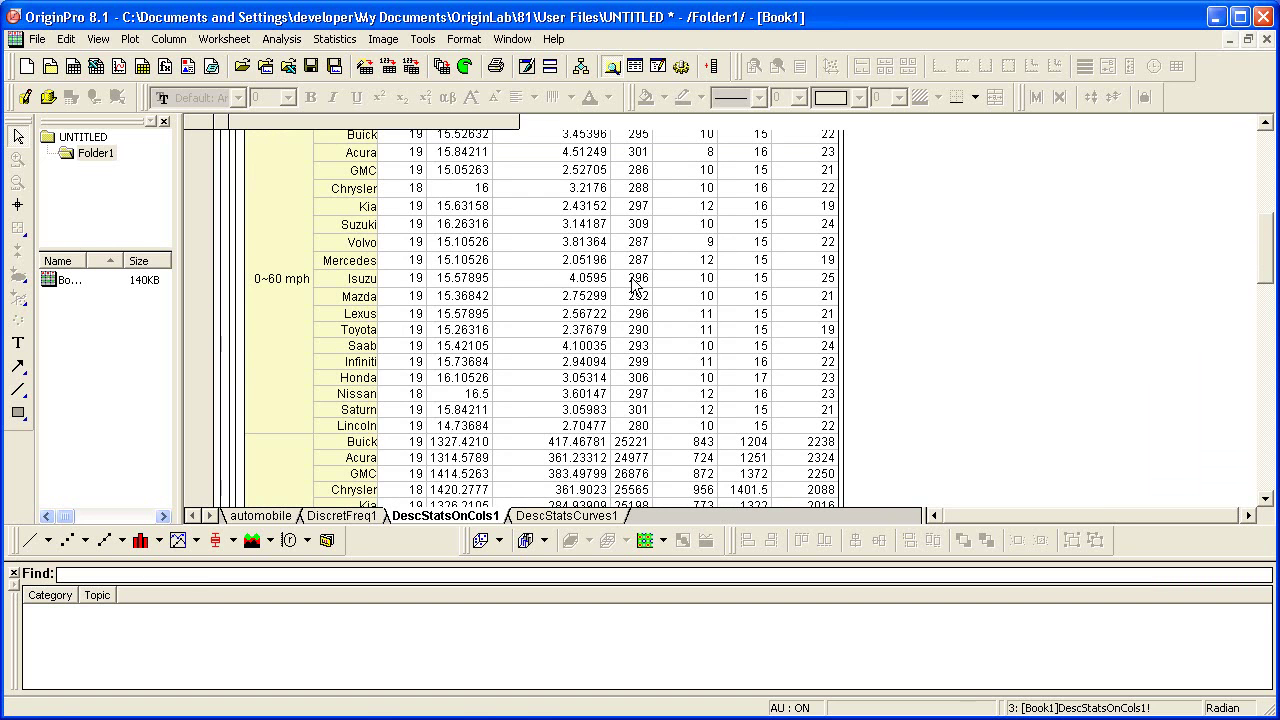
scroll(631, 280, up, 3)
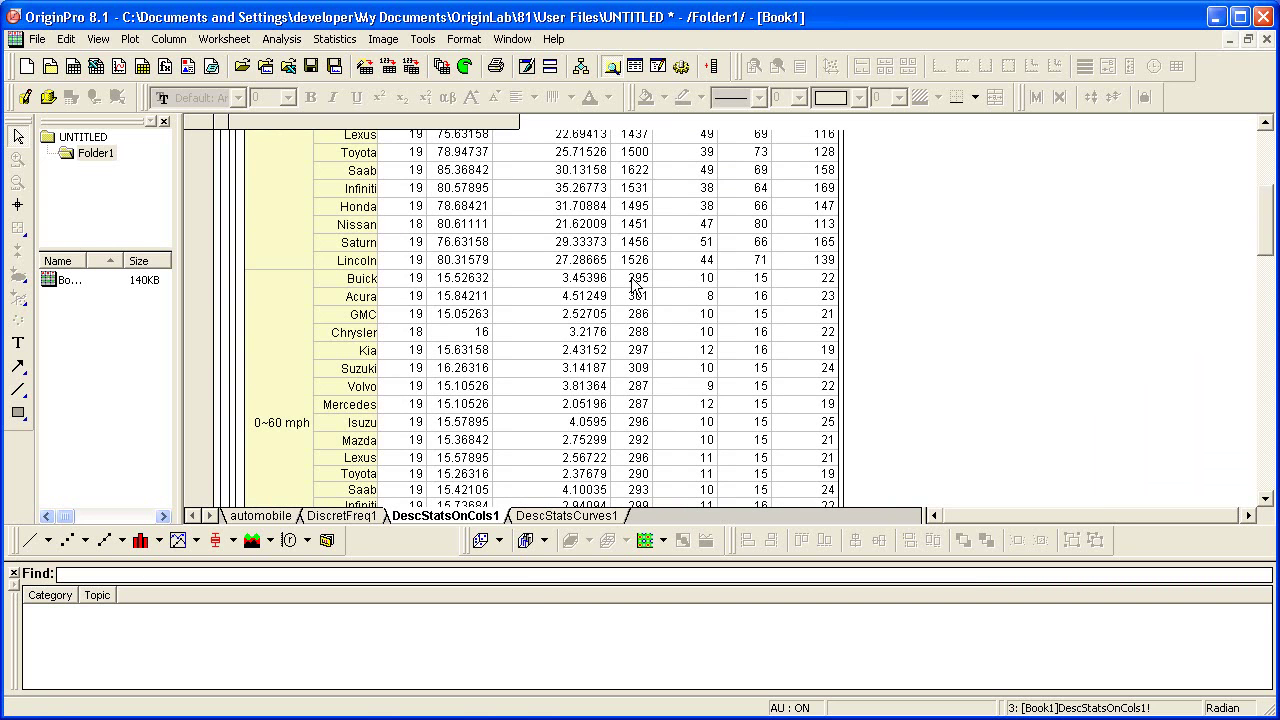
drag(1262, 240, 1262, 150)
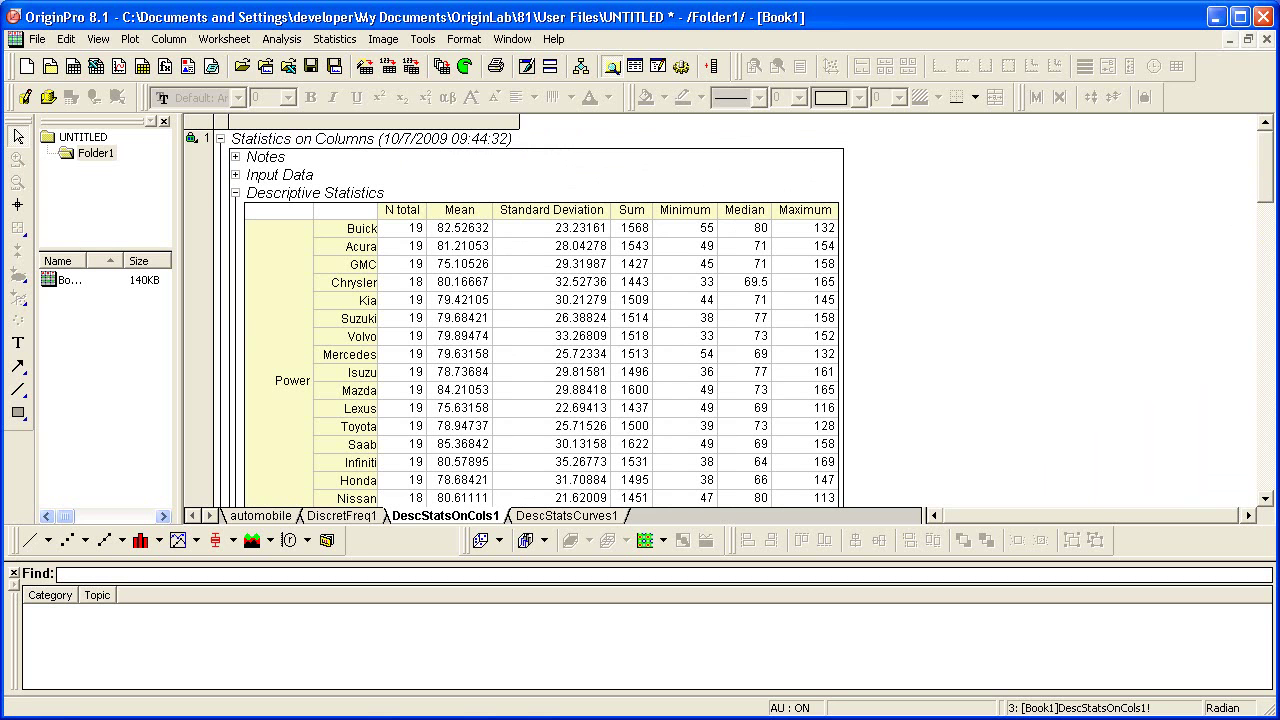
drag(1267, 198, 1266, 495)
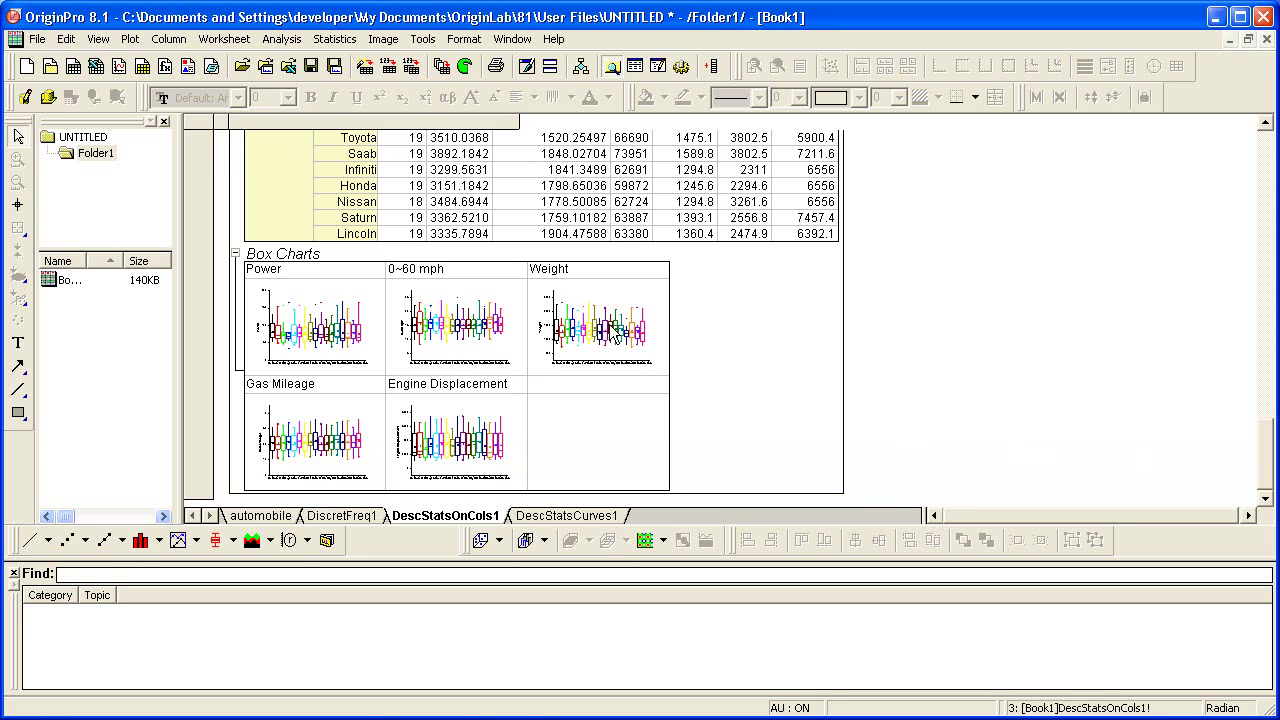
Step: Open the Power box chart and rotate its x-axis make labels by 45 degrees
double_click(327, 333)
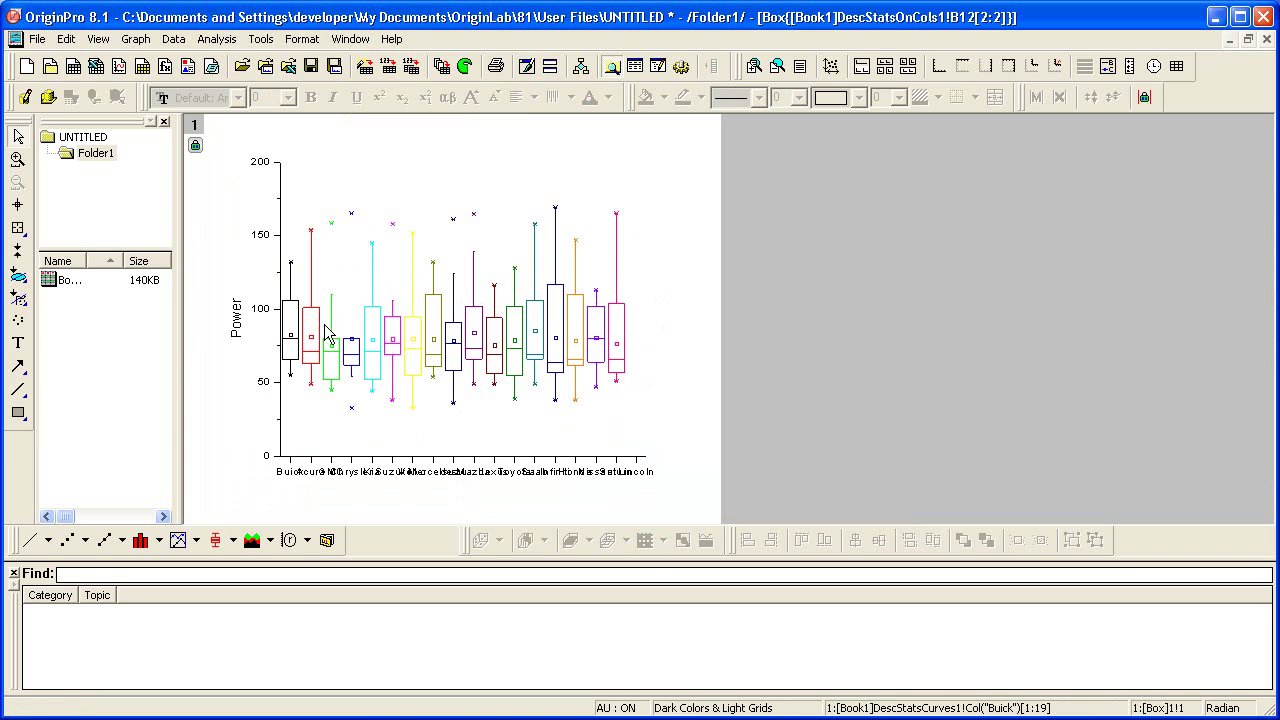
double_click(497, 481)
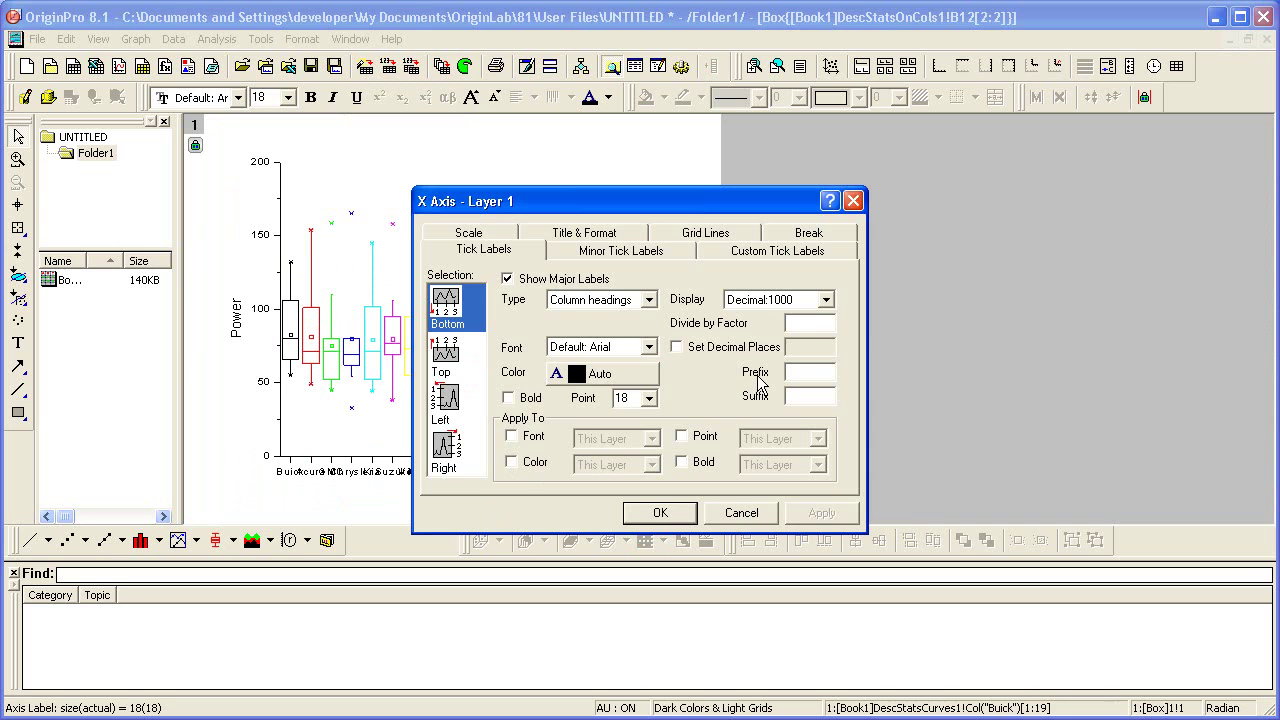
click(775, 251)
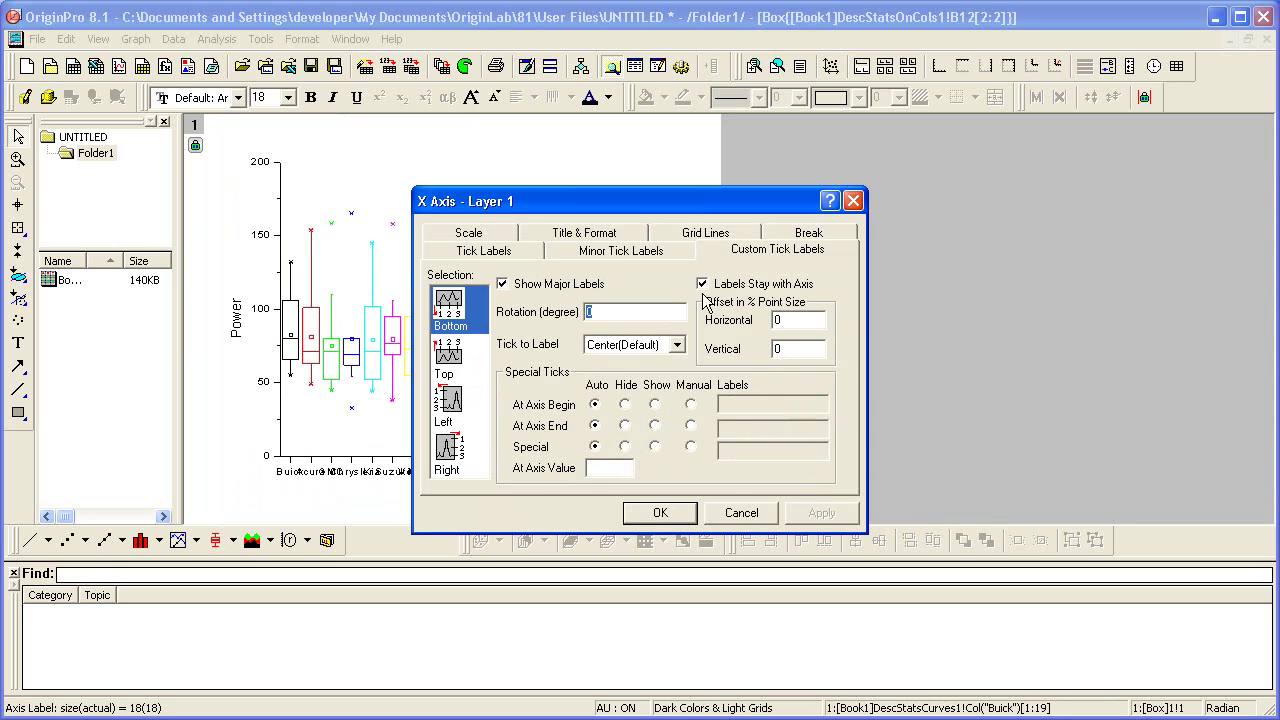
text(45)
click(650, 513)
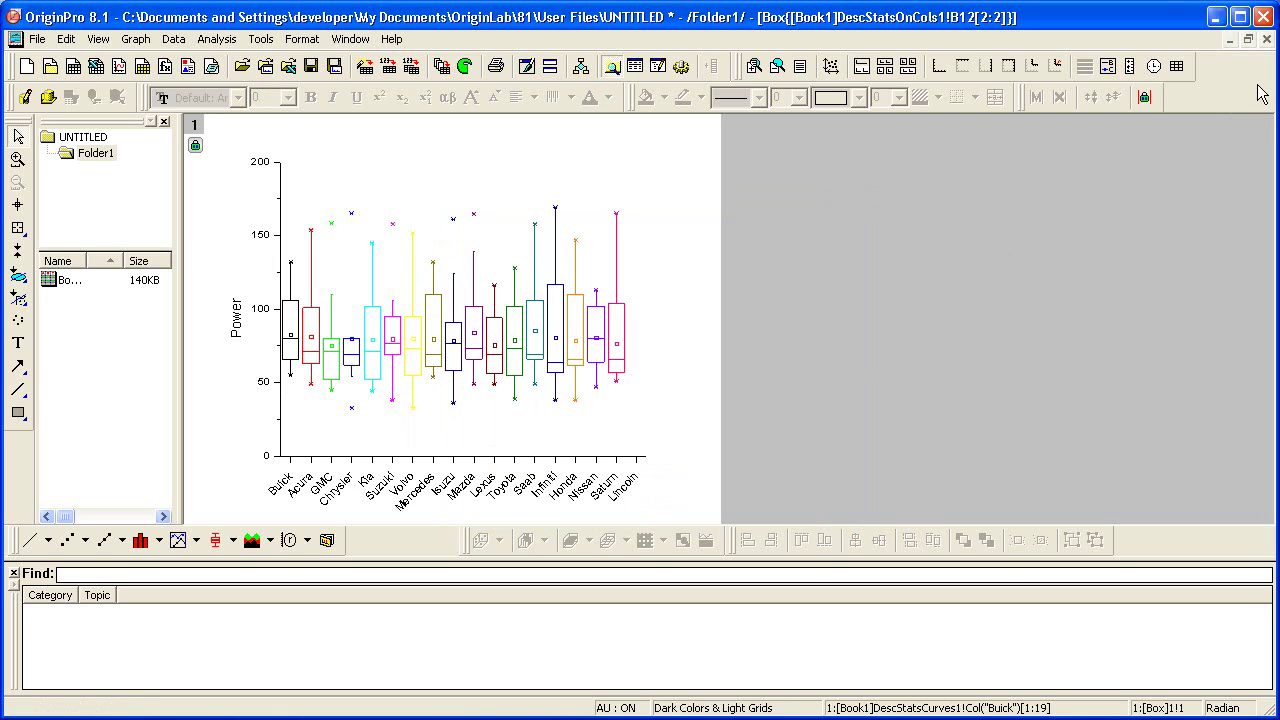
Step: Close the Power graph and scroll the report back up to the Descriptive Statistics table
click(1266, 39)
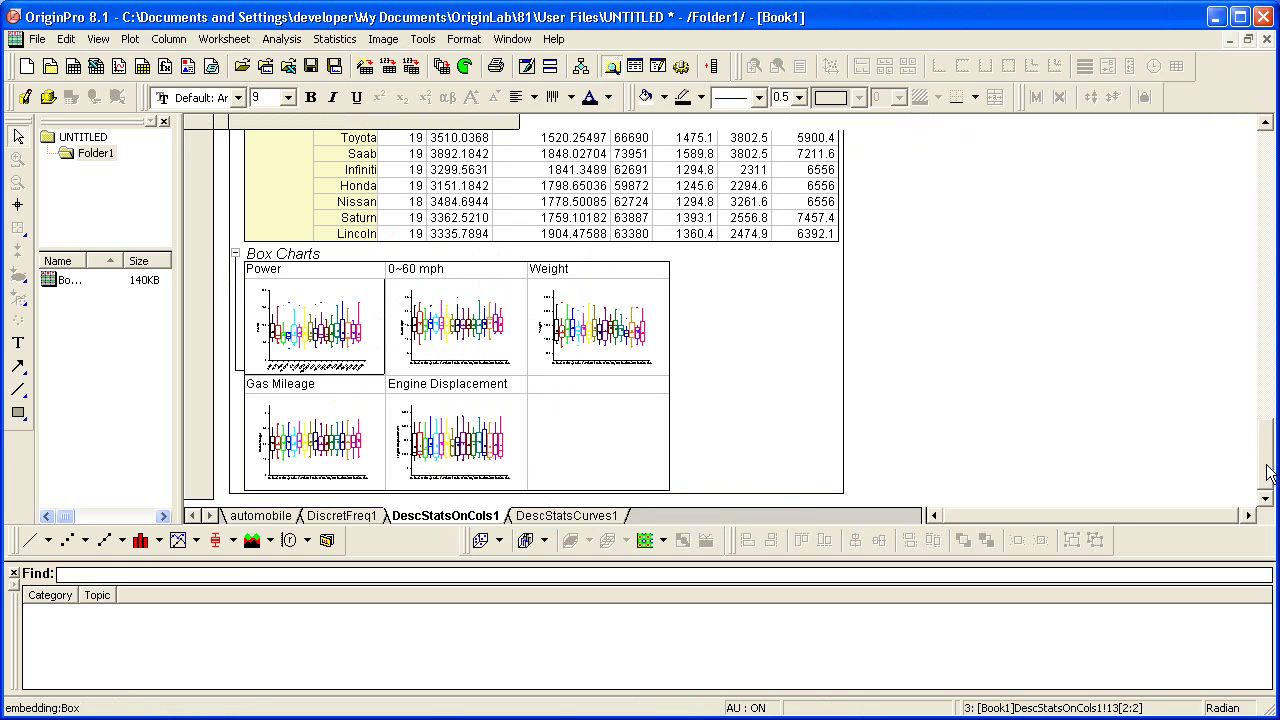
drag(1268, 473, 1266, 165)
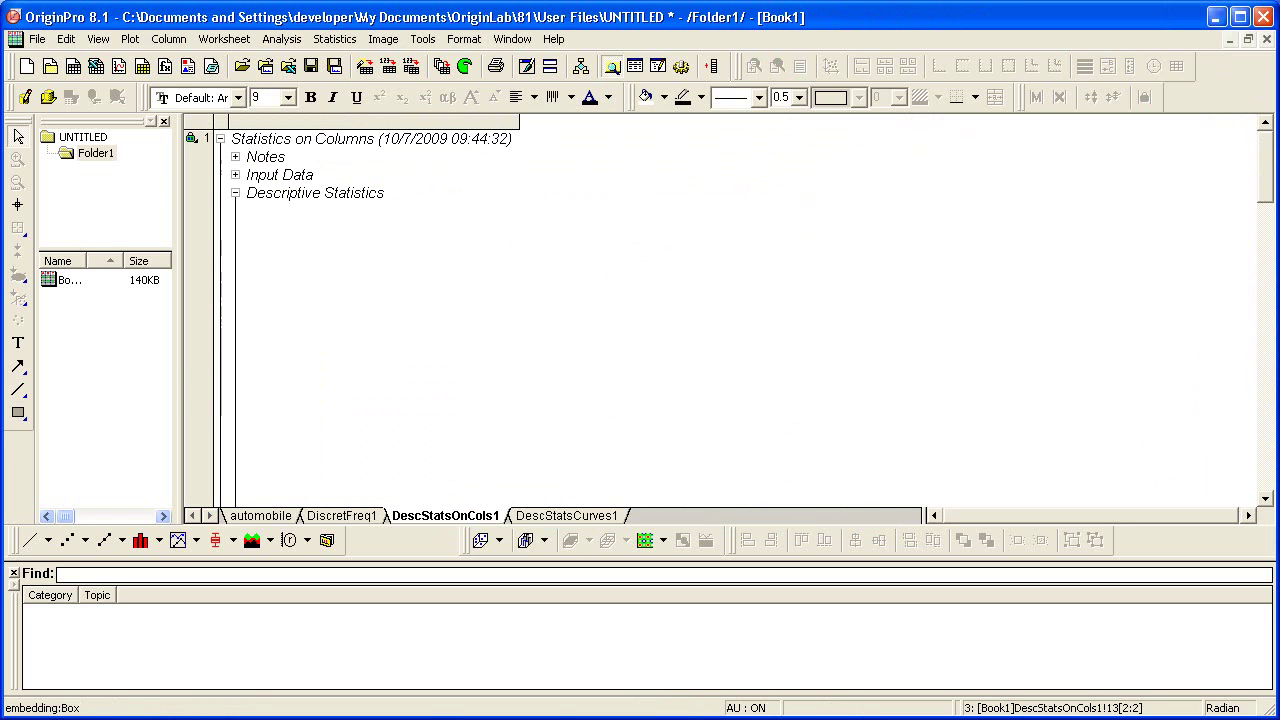